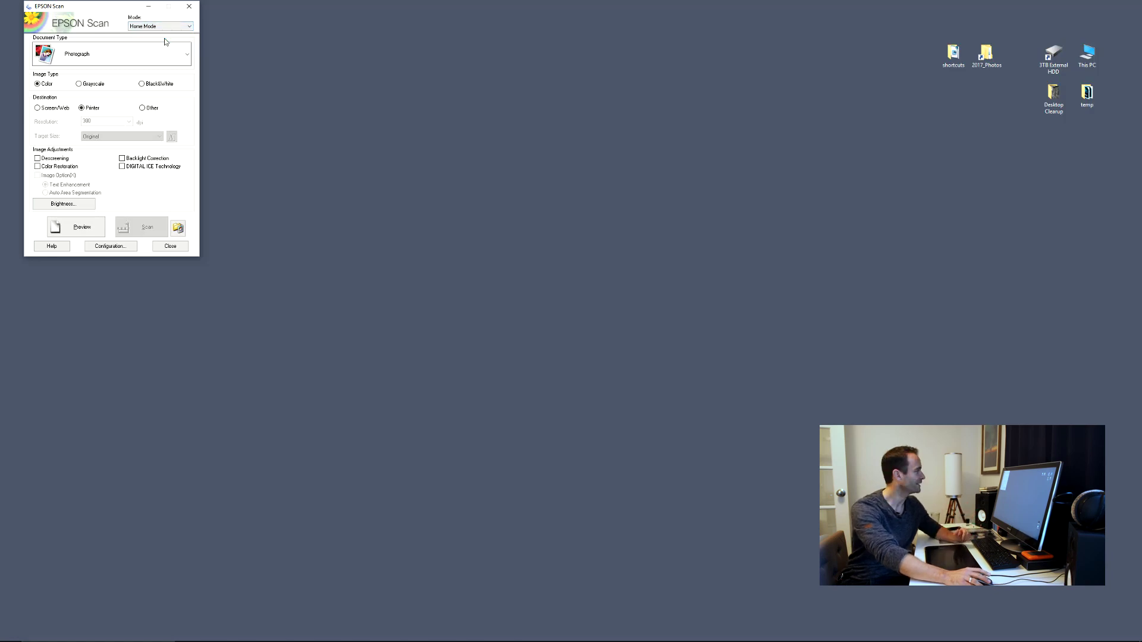
Step: Set the document type to B&W Negative Film, which switches the image type to Grayscale
{"action": "left_click", "coordinate": [64, 55]}
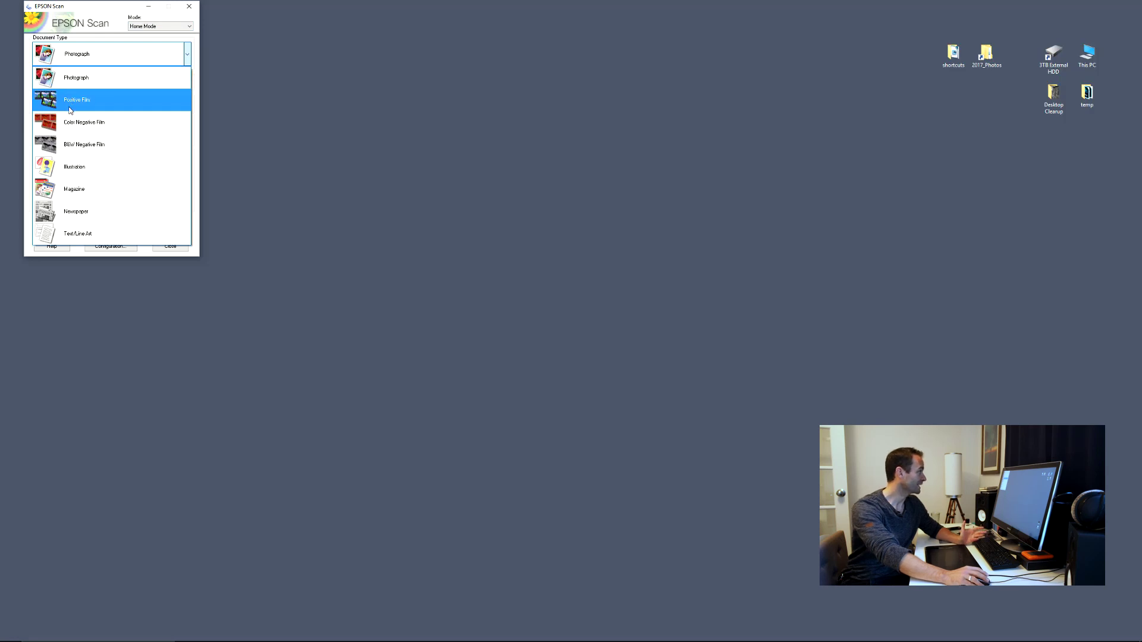
{"action": "left_click", "coordinate": [73, 146]}
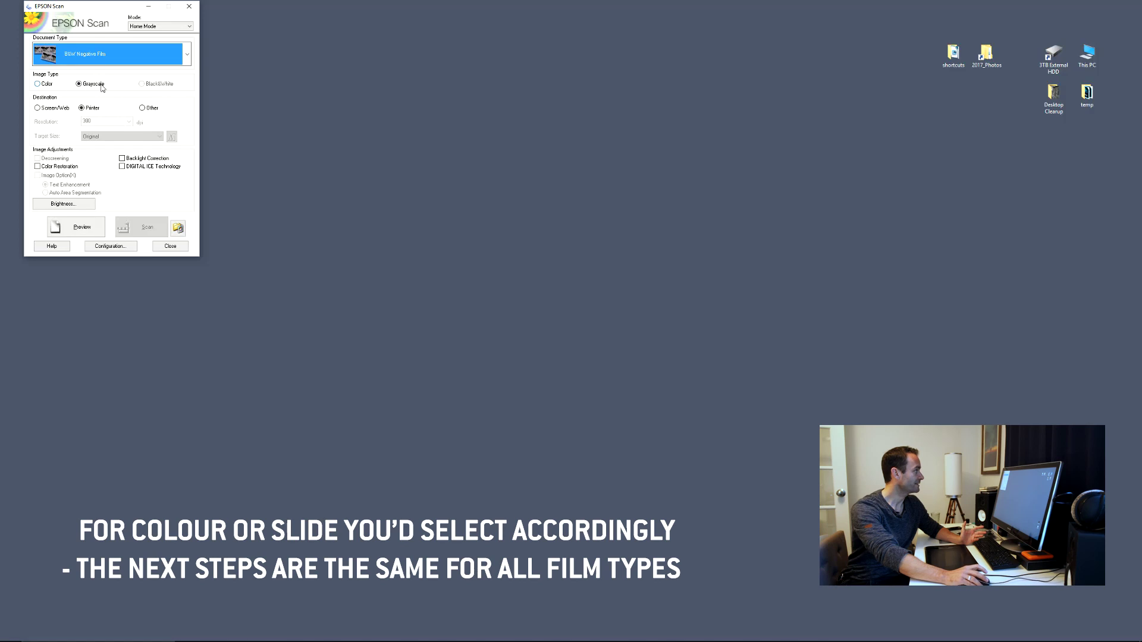
{"action": "left_click", "coordinate": [47, 111]}
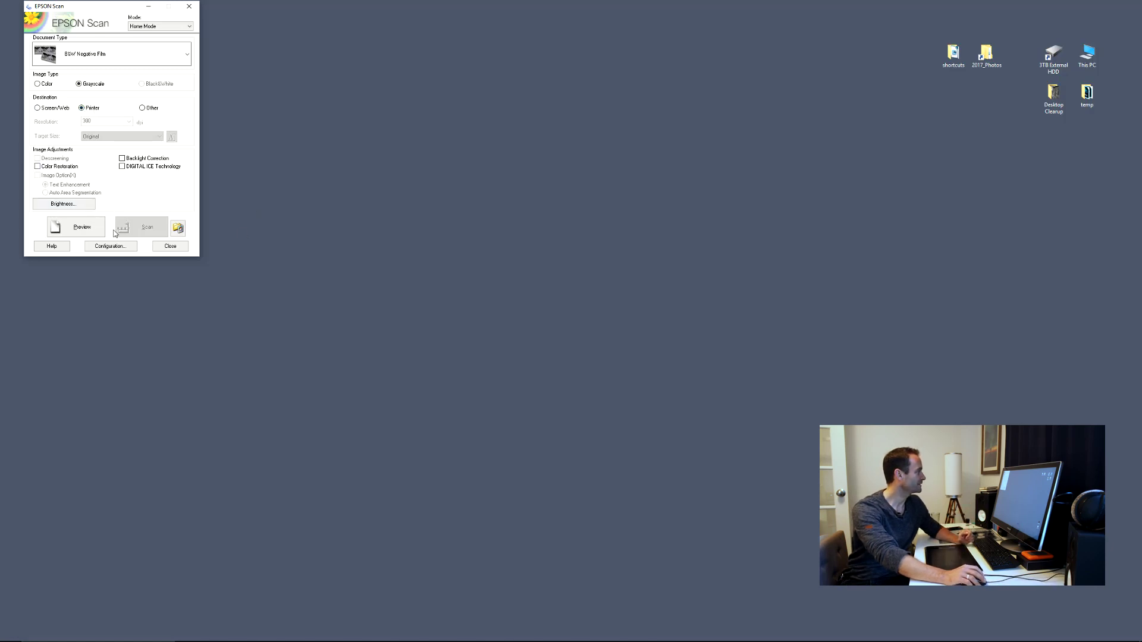
Step: Preview the loaded negatives so all 24 frames show as thumbnails at 10 x 15 cm target size
{"action": "left_click", "coordinate": [69, 227]}
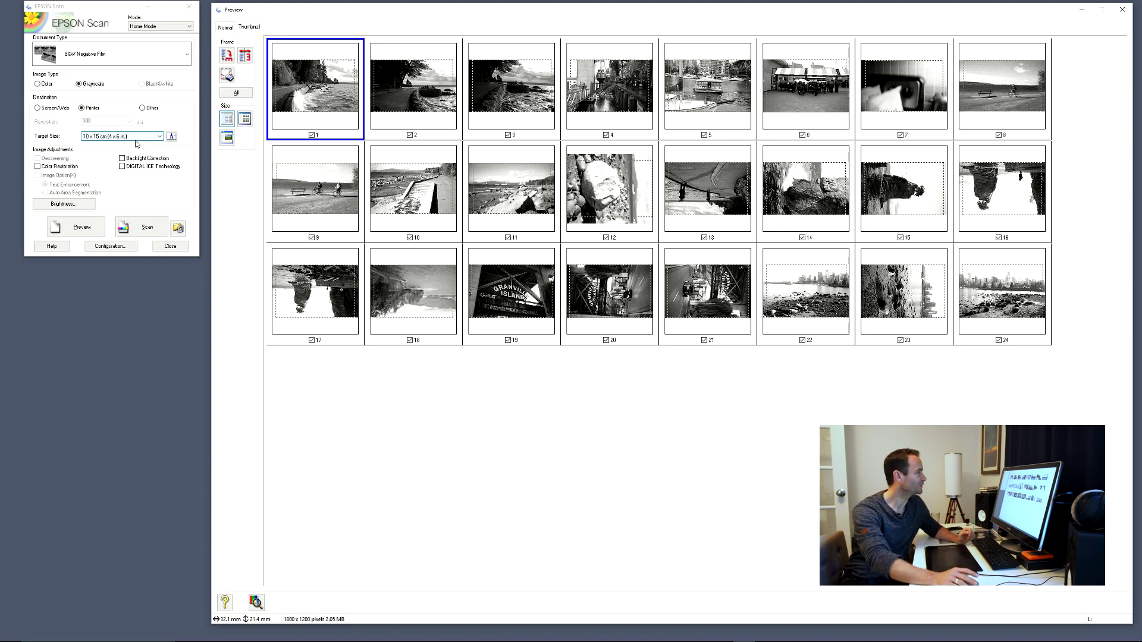
Step: Try the My Documents and Browse save locations, cancel File Save Settings unchanged, then select all 24 frames
{"action": "left_click", "coordinate": [177, 229]}
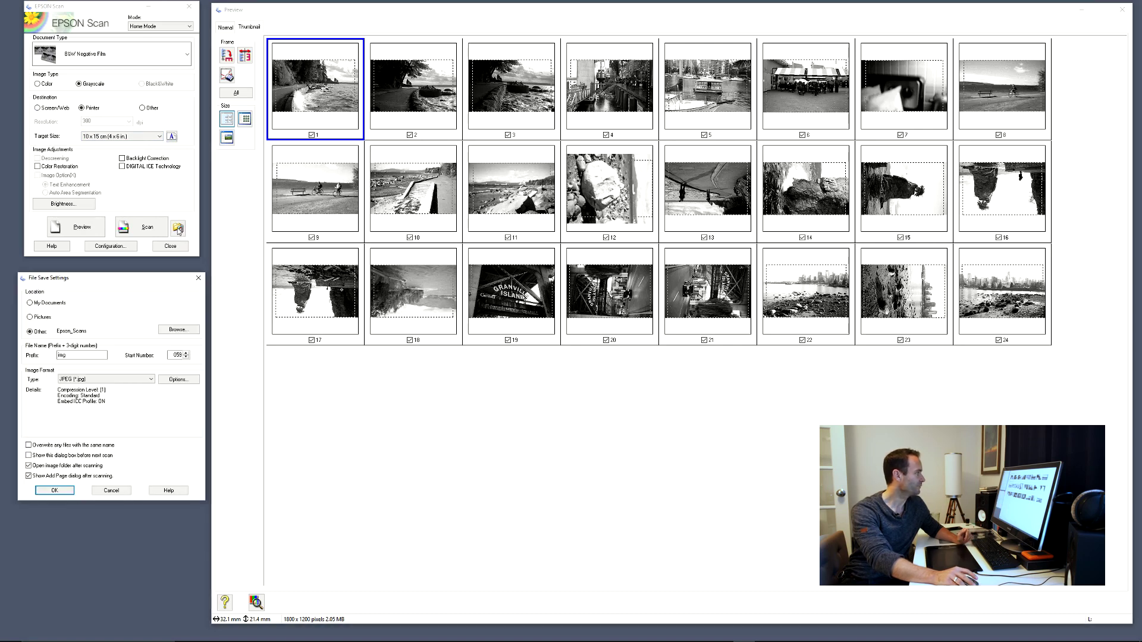
{"action": "left_click", "coordinate": [30, 303]}
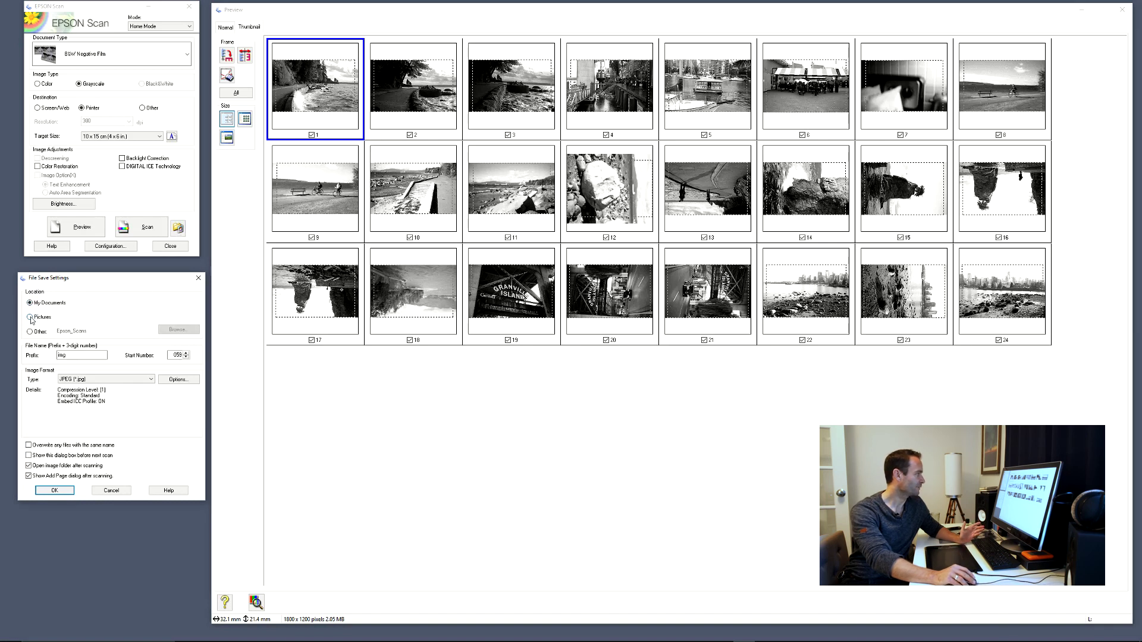
{"action": "left_click", "coordinate": [29, 332]}
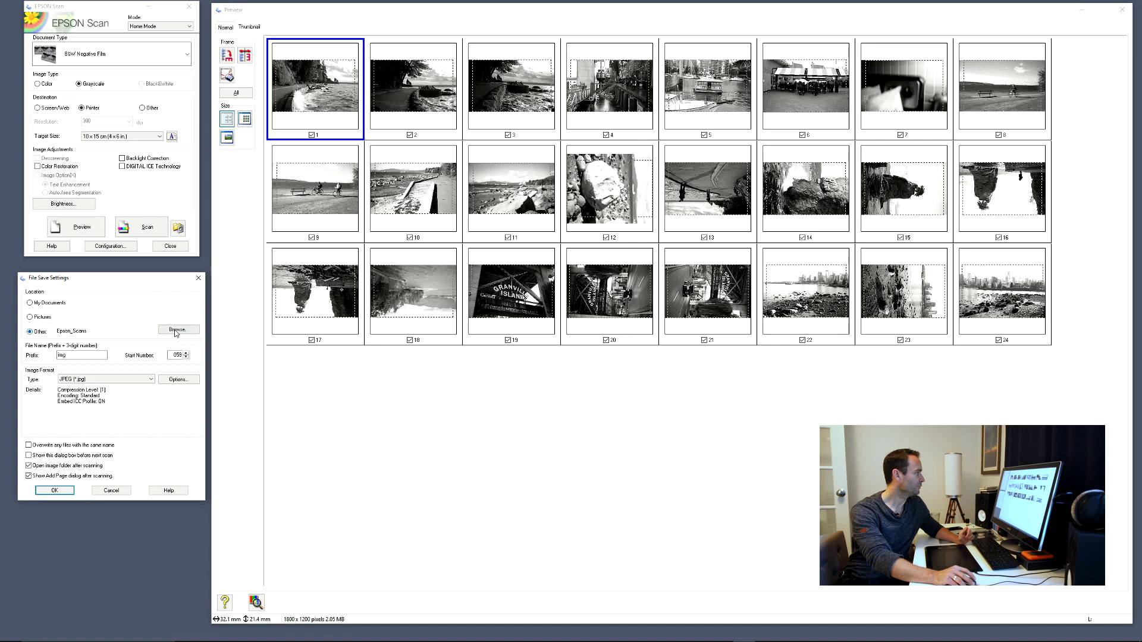
{"action": "left_click", "coordinate": [178, 329]}
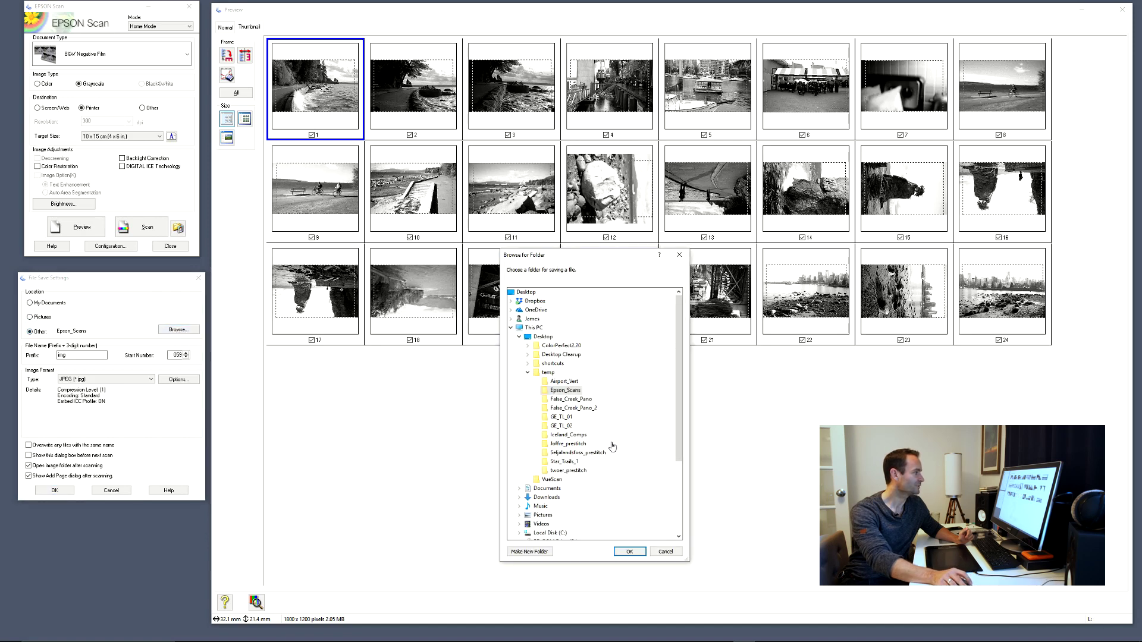
{"action": "left_click", "coordinate": [679, 257]}
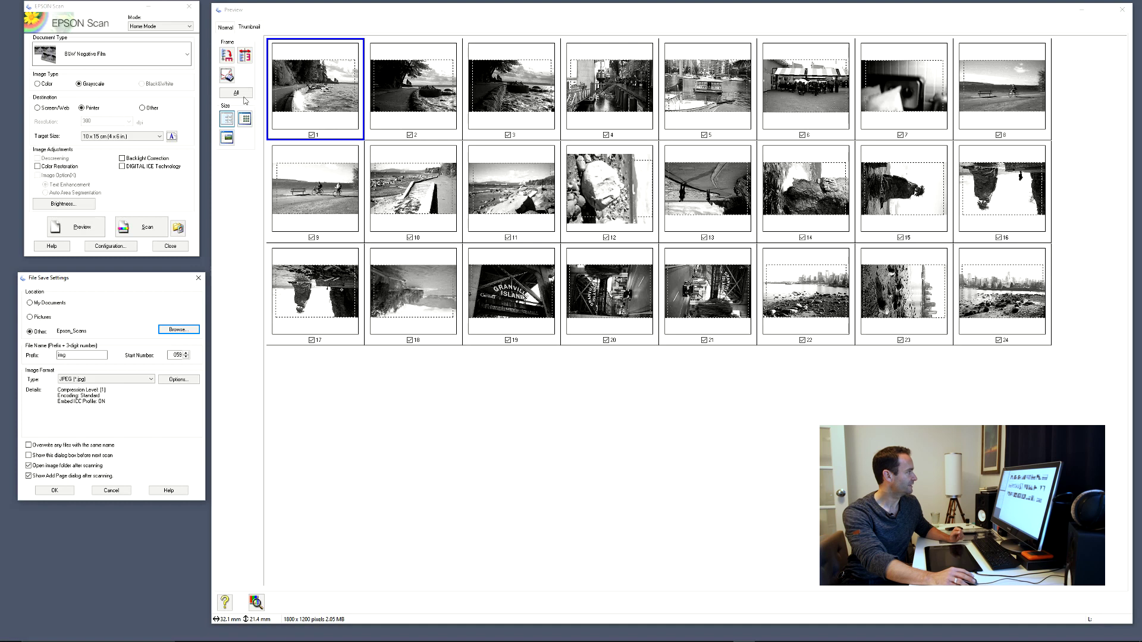
{"action": "left_click", "coordinate": [113, 491]}
{"action": "left_click", "coordinate": [233, 94]}
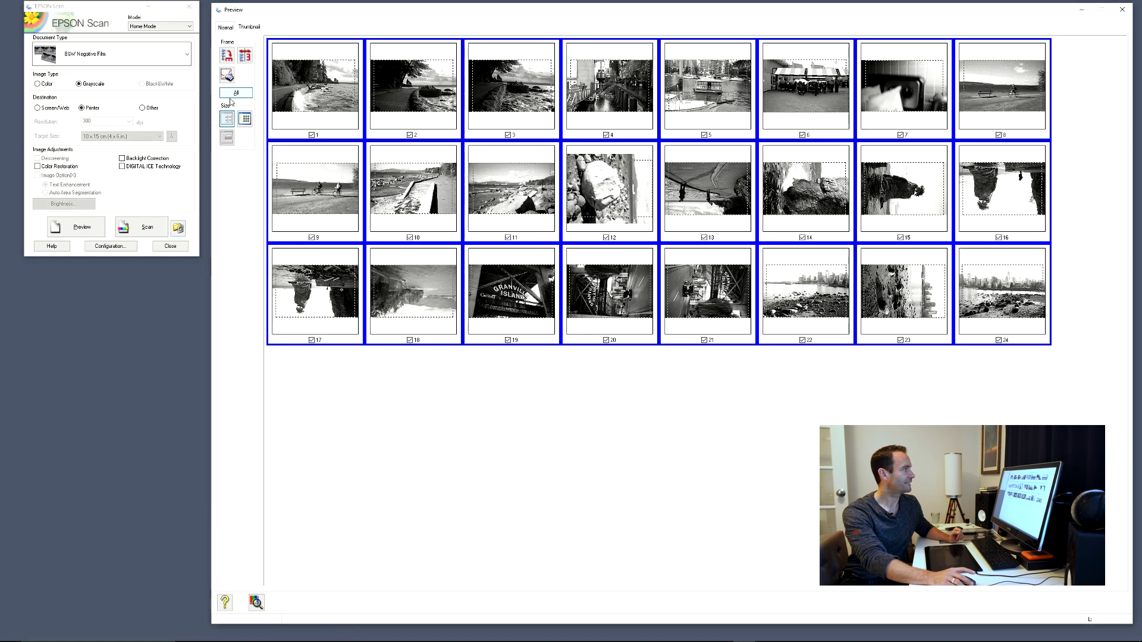
Step: Uncheck all 24 frames and click through the thumbnails of frames 10–15 and 2
{"action": "left_click", "coordinate": [312, 136]}
{"action": "left_click", "coordinate": [394, 213]}
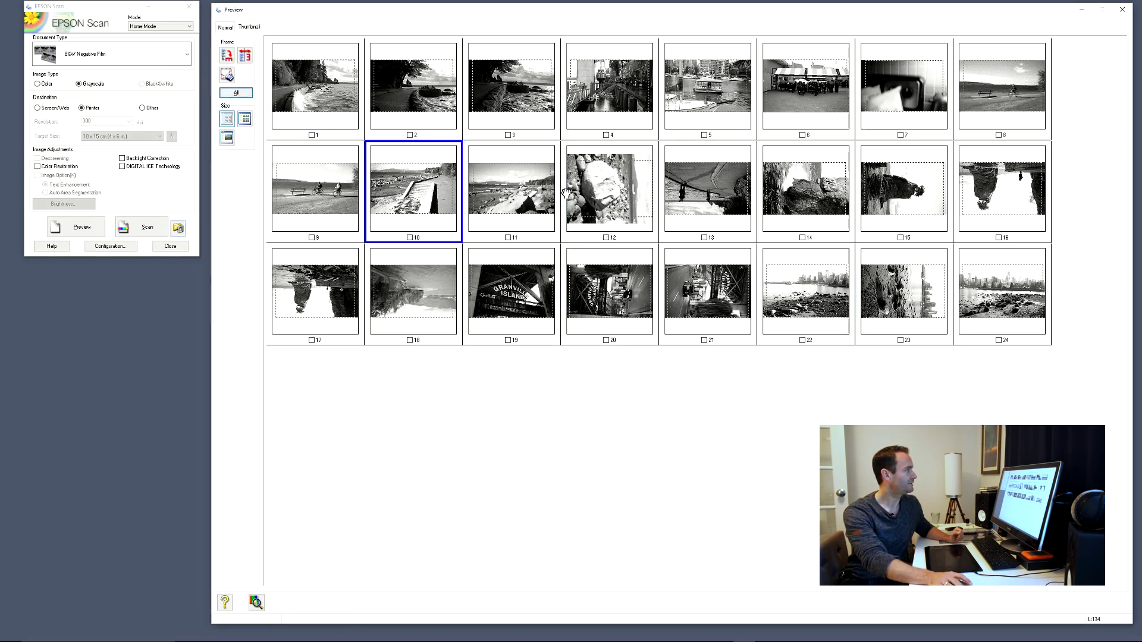
{"action": "left_click", "coordinate": [528, 209]}
{"action": "left_click", "coordinate": [627, 198]}
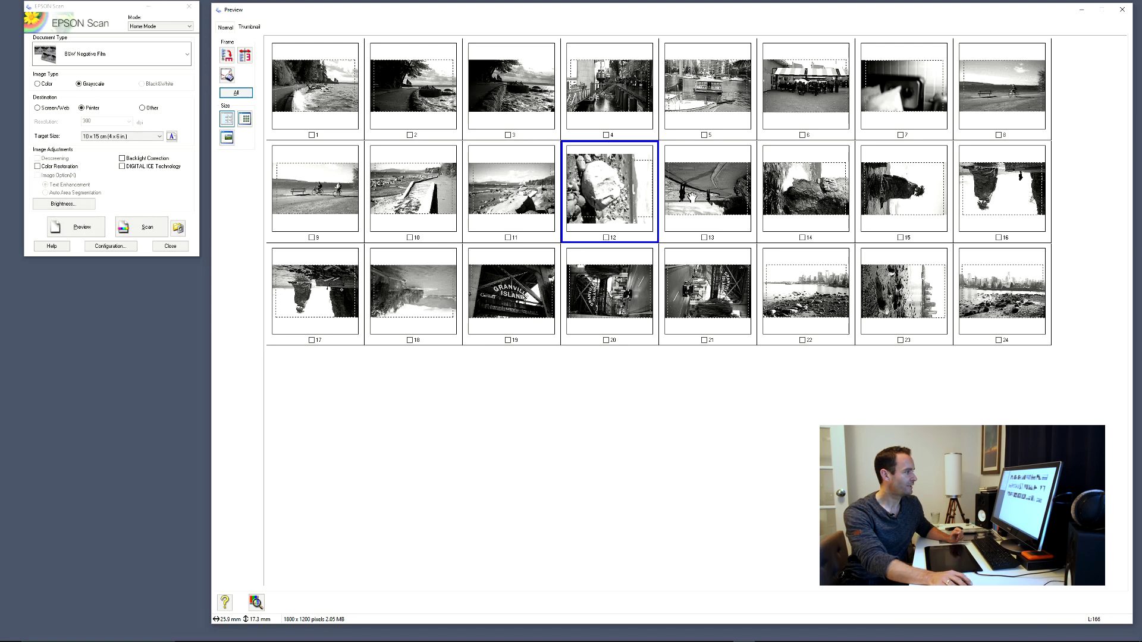
{"action": "left_click", "coordinate": [691, 198]}
{"action": "left_click", "coordinate": [804, 191]}
{"action": "left_click", "coordinate": [906, 190]}
{"action": "left_click", "coordinate": [425, 87]}
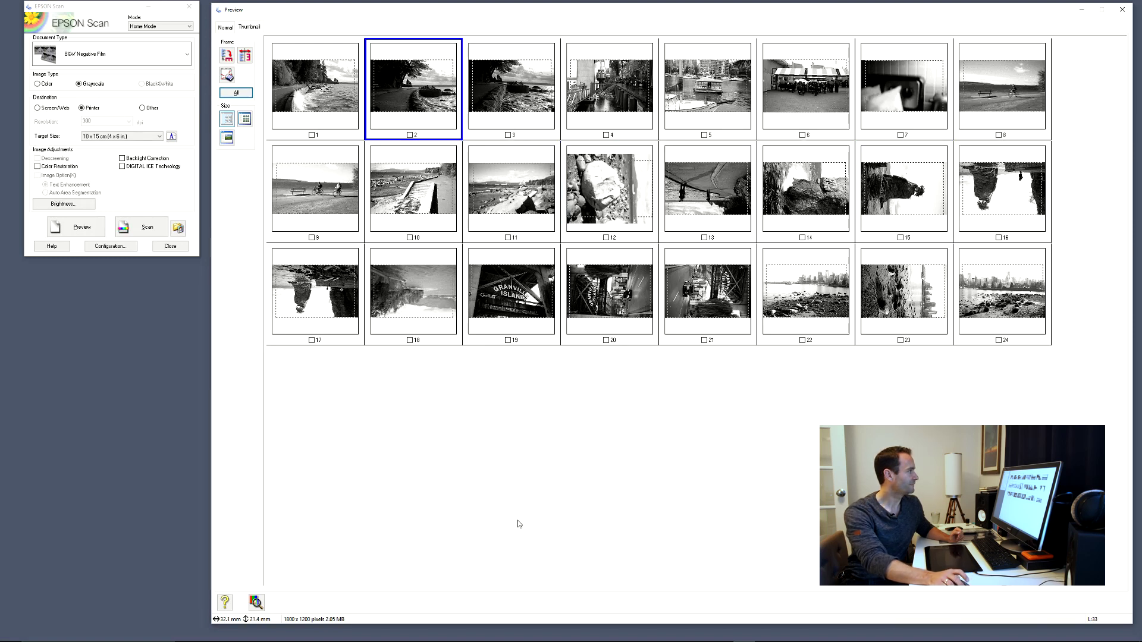
Step: Scan only frame 19, the Granville Island shot, and bring up the folder of finished scans
{"action": "left_click", "coordinate": [512, 332]}
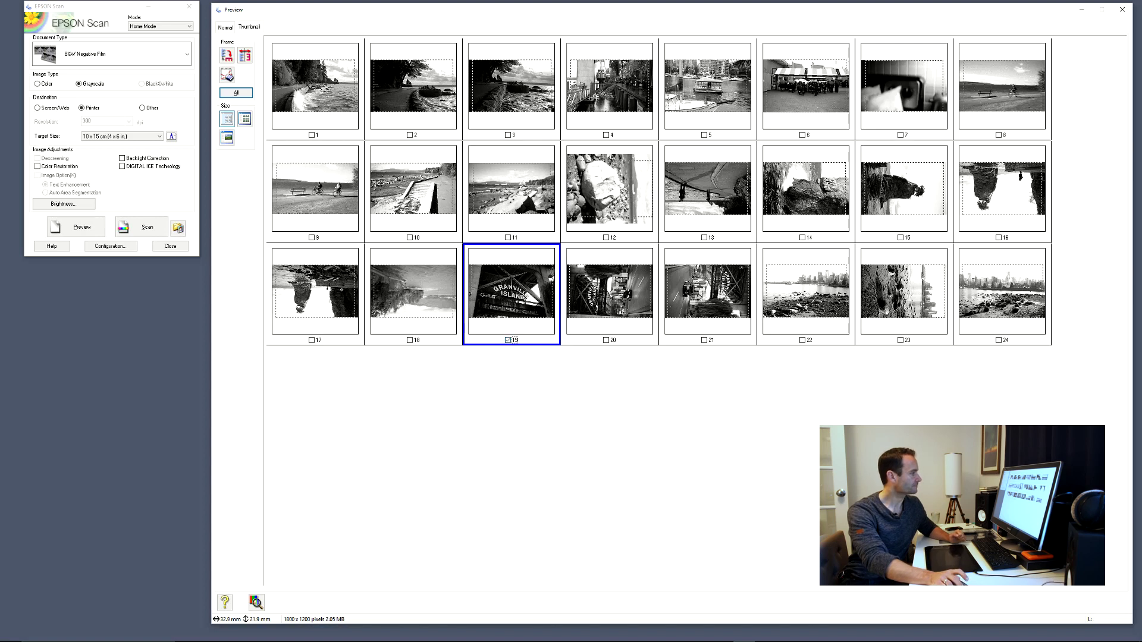
{"action": "left_click", "coordinate": [136, 228]}
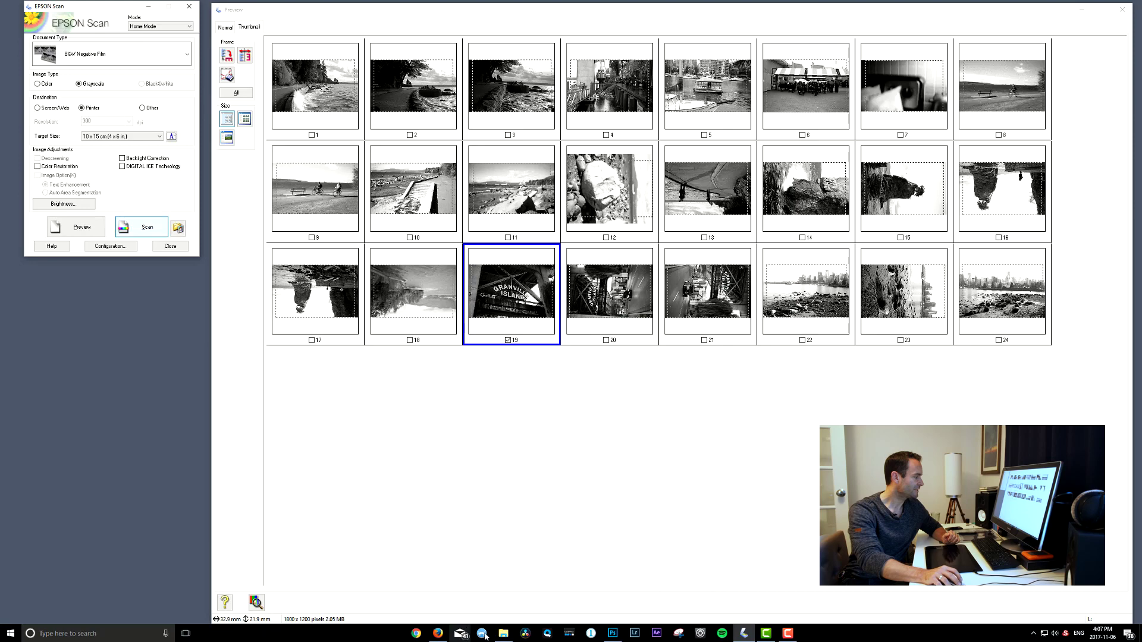
{"action": "left_click", "coordinate": [503, 635]}
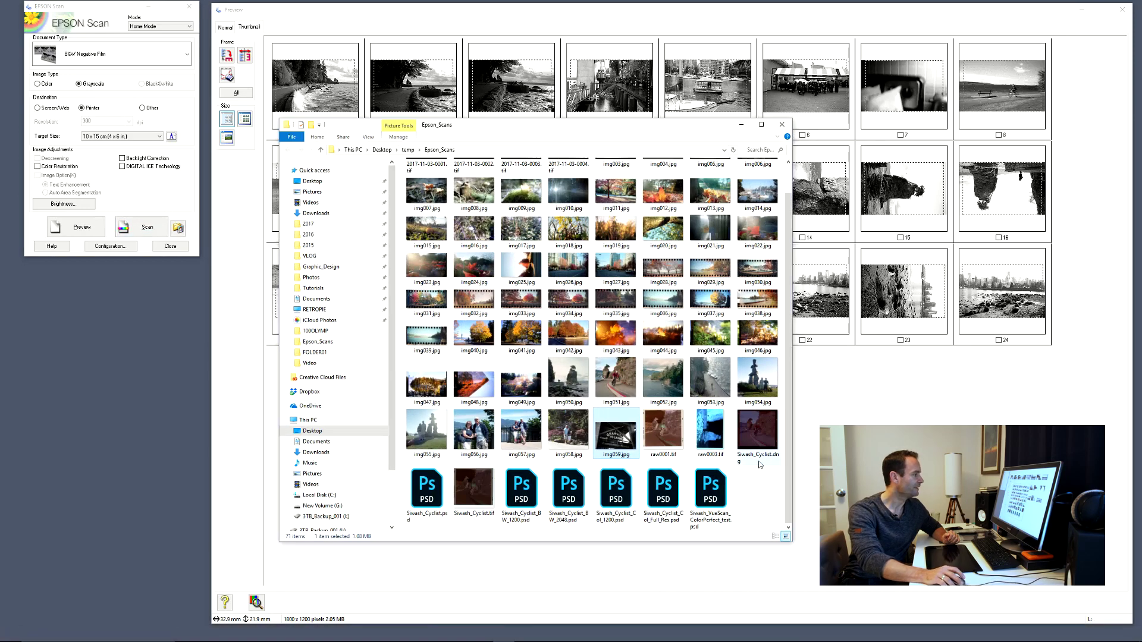
Step: Open img059.jpg from the Epson_Scans folder to inspect the new scan
{"action": "double_click", "coordinate": [609, 431]}
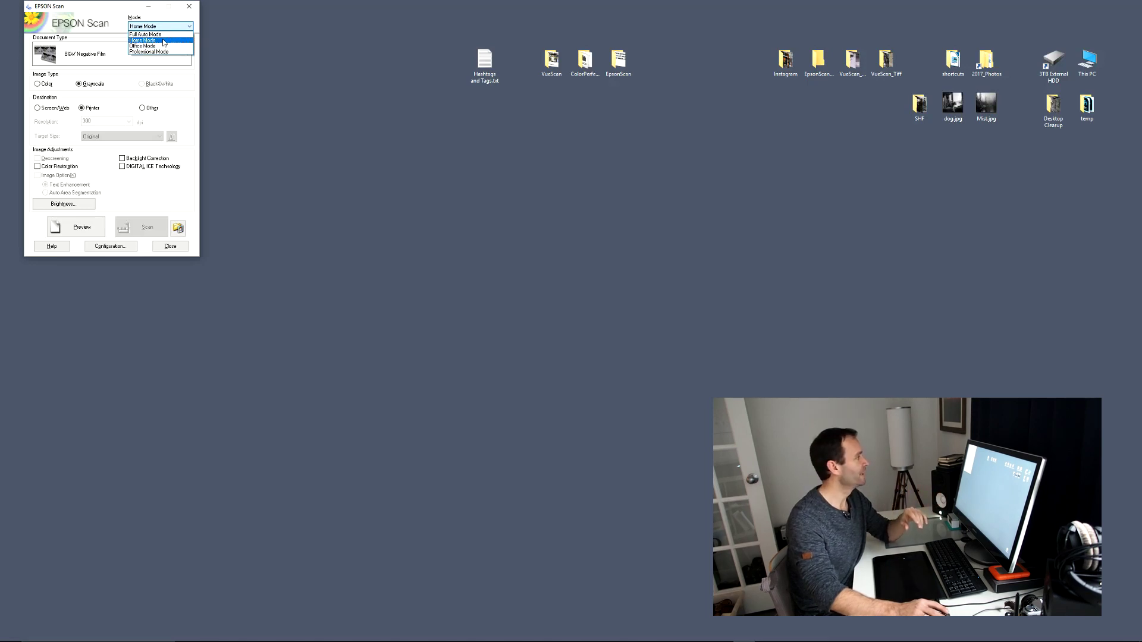
Step: Switch to Professional Mode, preview the film strip, and rotate frame 7 upright
{"action": "left_click", "coordinate": [163, 53]}
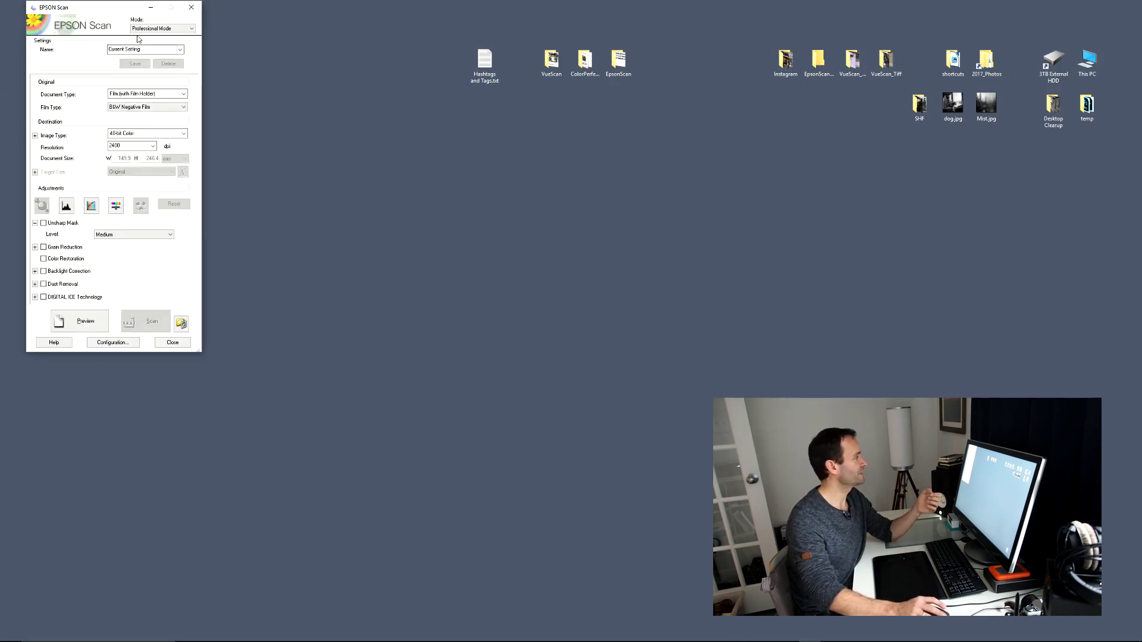
{"action": "left_click", "coordinate": [90, 327]}
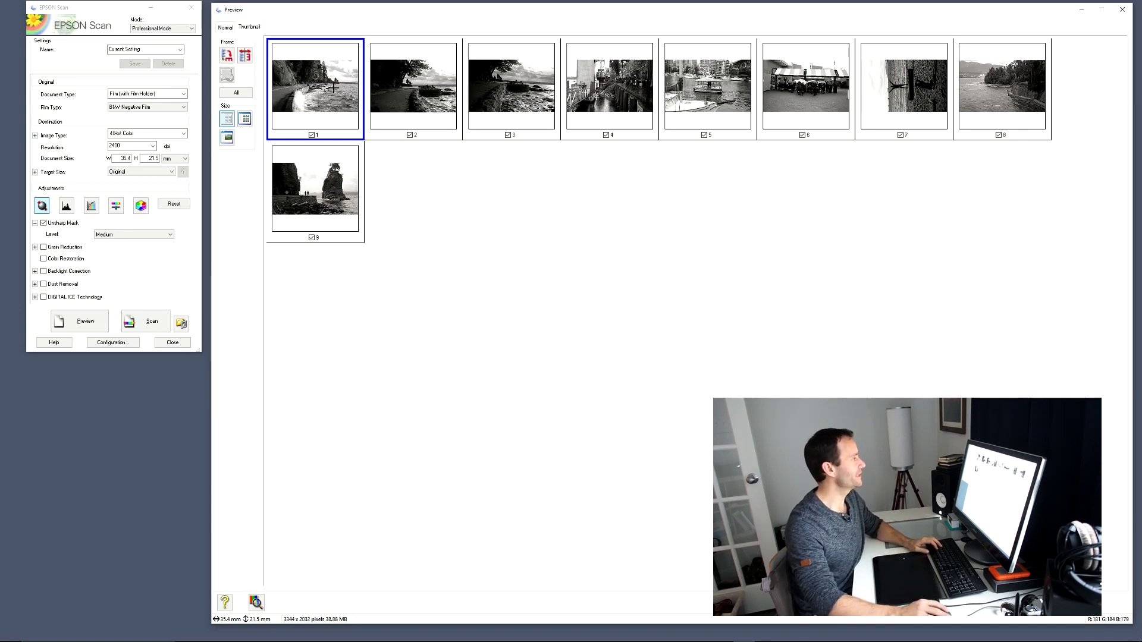
{"action": "left_click", "coordinate": [921, 99]}
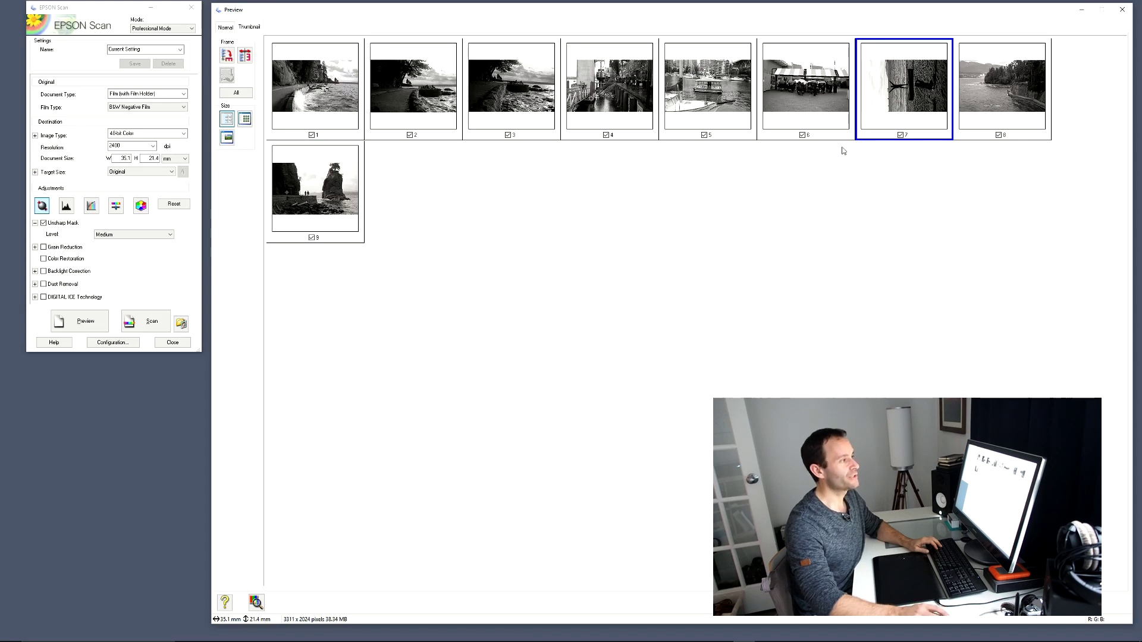
{"action": "left_click", "coordinate": [226, 55]}
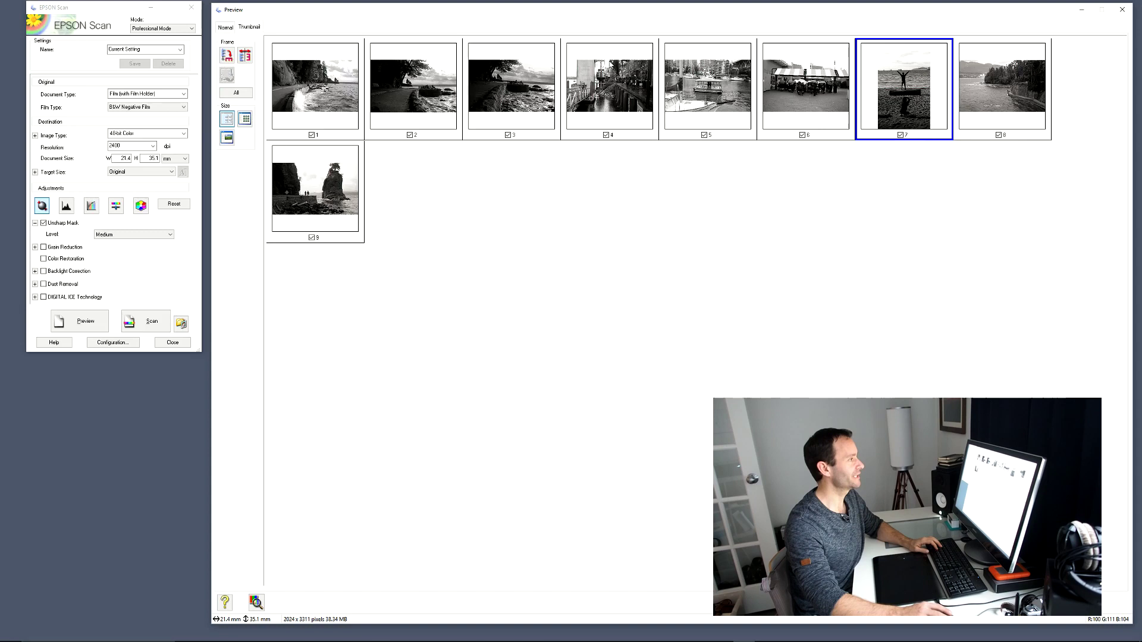
Step: Select frame 2, add frames 4–6, select all nine, then leave only frame 1 selected
{"action": "left_click", "coordinate": [436, 126]}
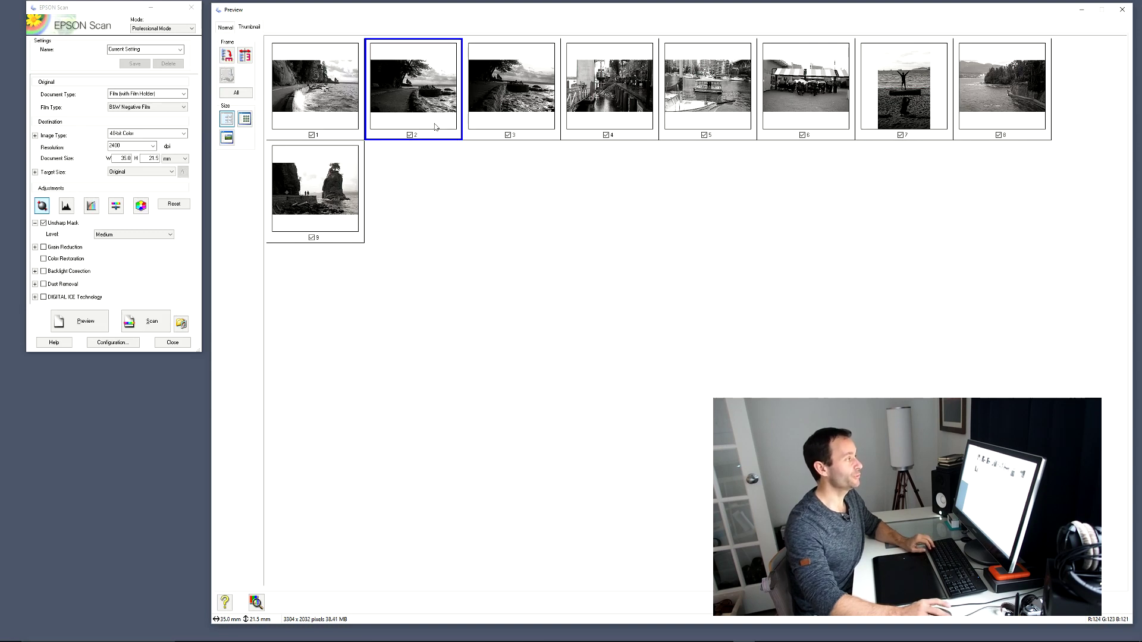
{"action": "left_click", "coordinate": [600, 85], "text": "ctrl"}
{"action": "left_click", "coordinate": [717, 83], "text": "ctrl"}
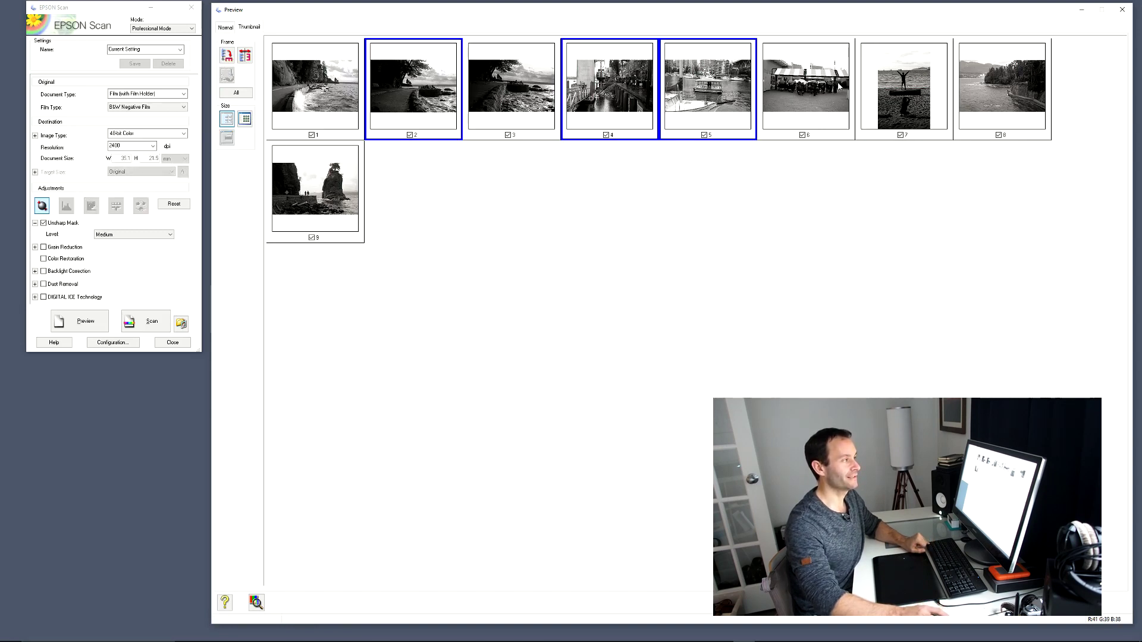
{"action": "left_click", "coordinate": [824, 95], "text": "ctrl"}
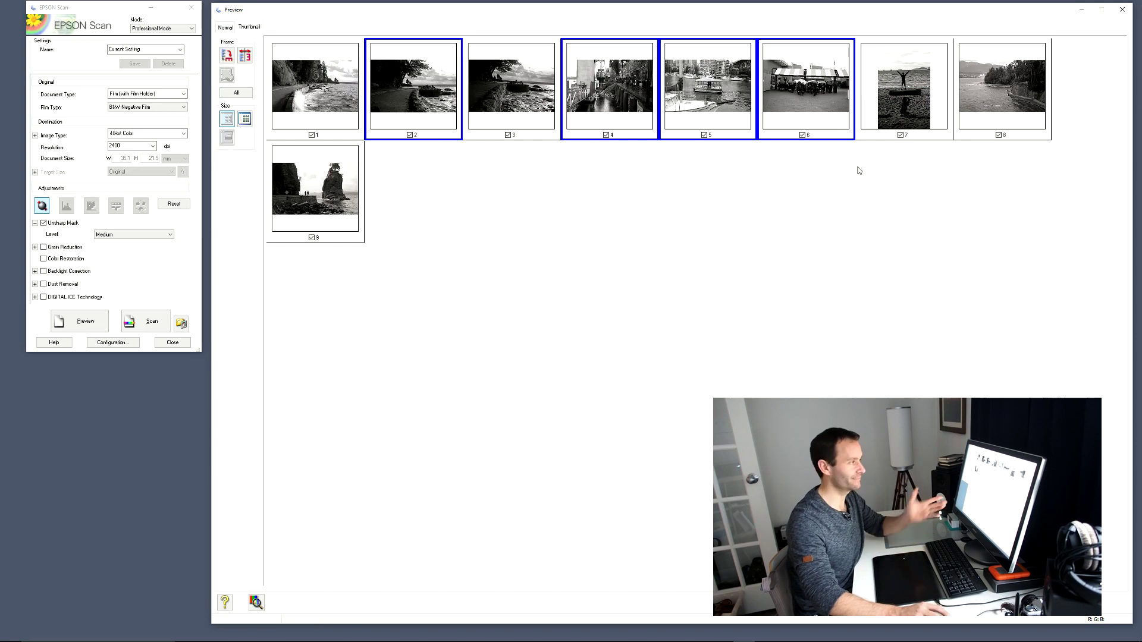
{"action": "left_click", "coordinate": [236, 94]}
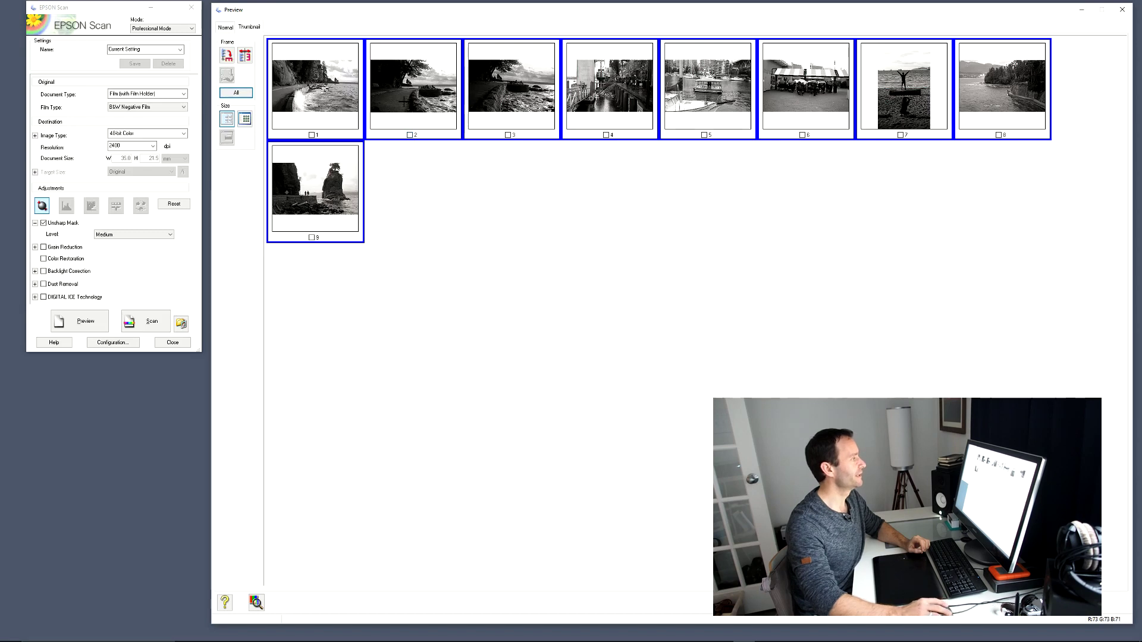
{"action": "left_click", "coordinate": [431, 164]}
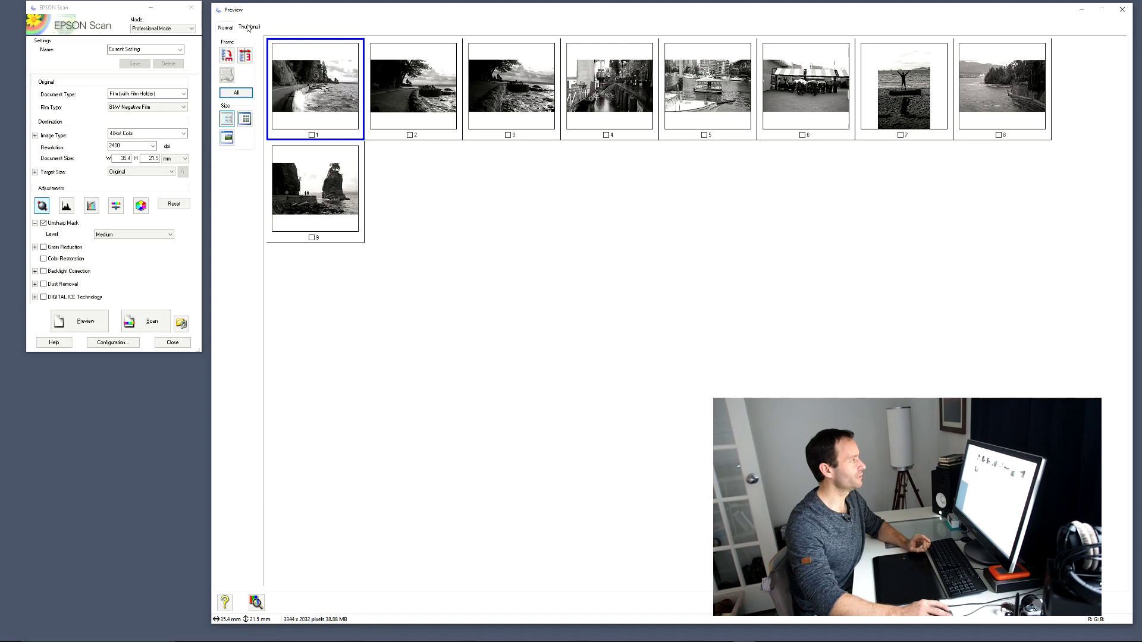
Step: Show the full film holder rotated left, marquee the bottom-left seawall frame, and start a zoomed preview
{"action": "left_click", "coordinate": [225, 28]}
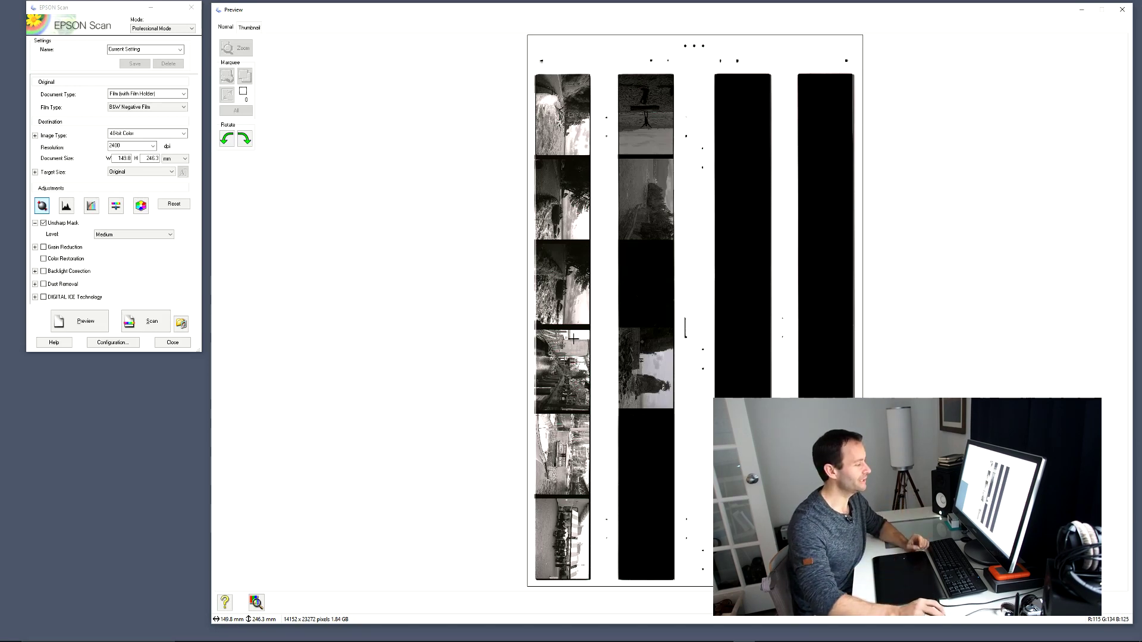
{"action": "left_click", "coordinate": [230, 140]}
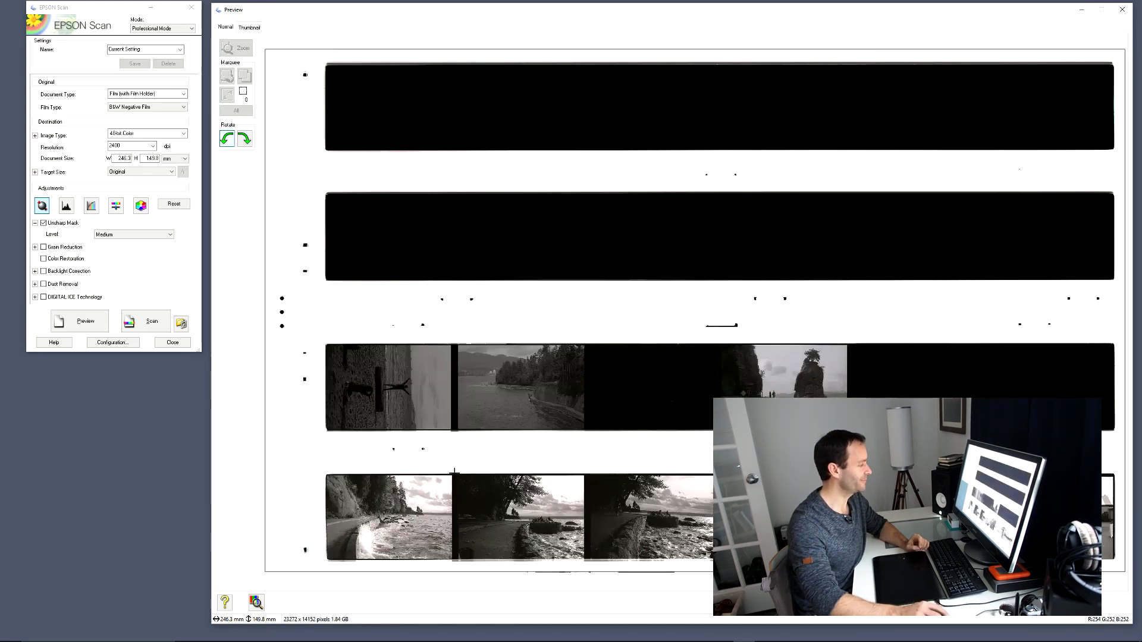
{"action": "left_click_drag", "start_coordinate": [454, 472], "coordinate": [325, 562]}
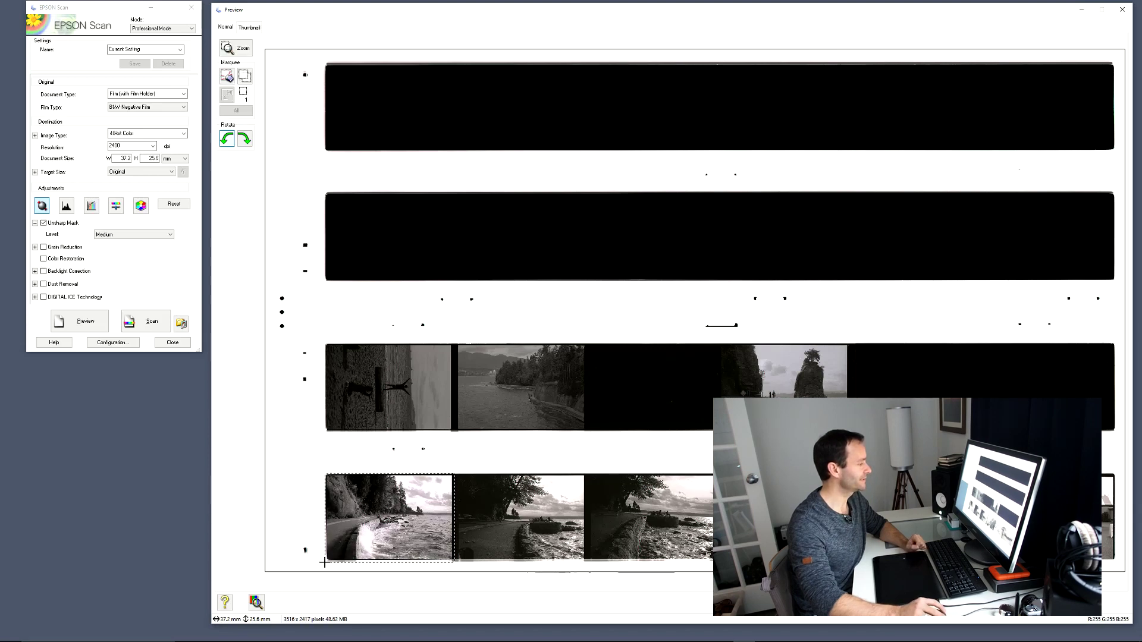
{"action": "left_click", "coordinate": [239, 51]}
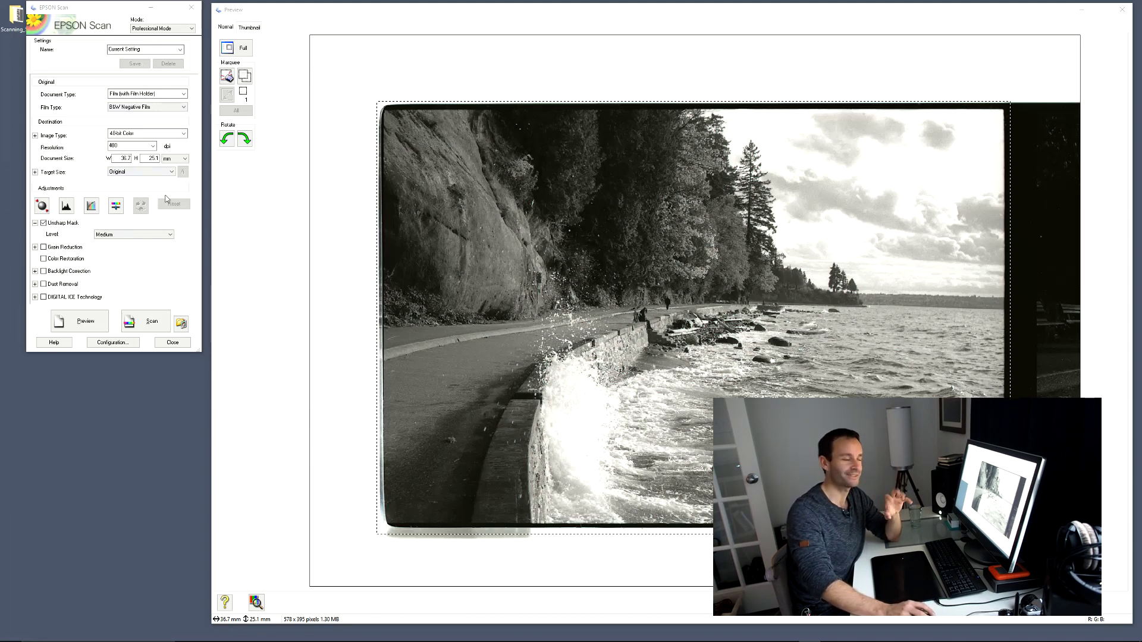
Step: Let the zoomed seawall preview finish, then bring up the scanner Configuration settings
{"action": "left_click", "coordinate": [113, 343]}
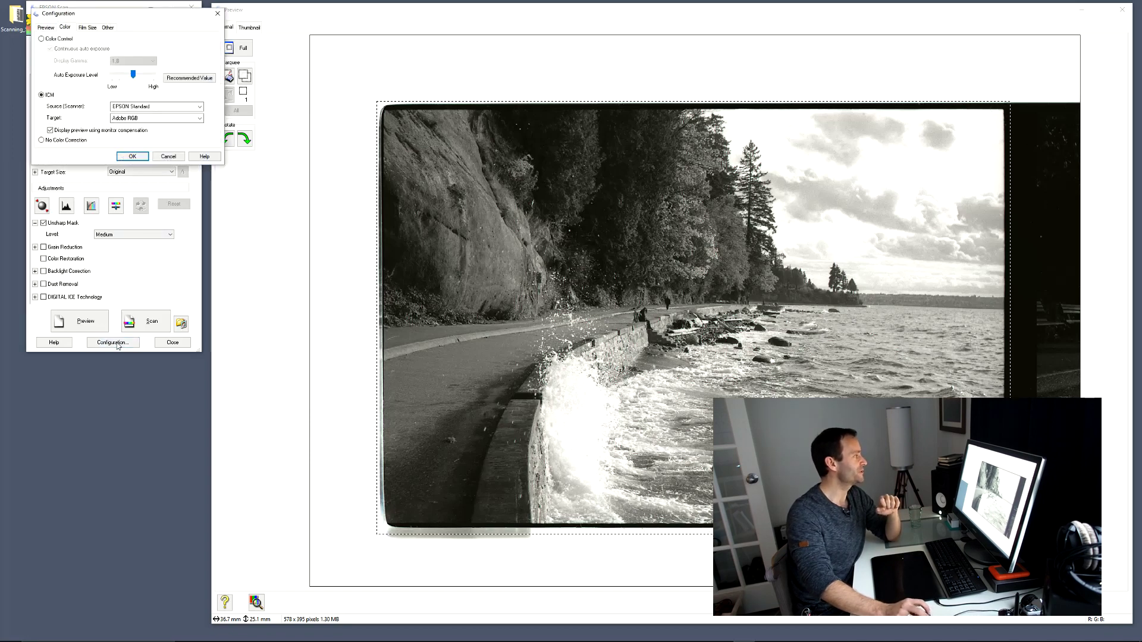
Step: Try Color Control and an sRGB target, then keep ICM with an Adobe RGB target and accept
{"action": "left_click", "coordinate": [42, 39]}
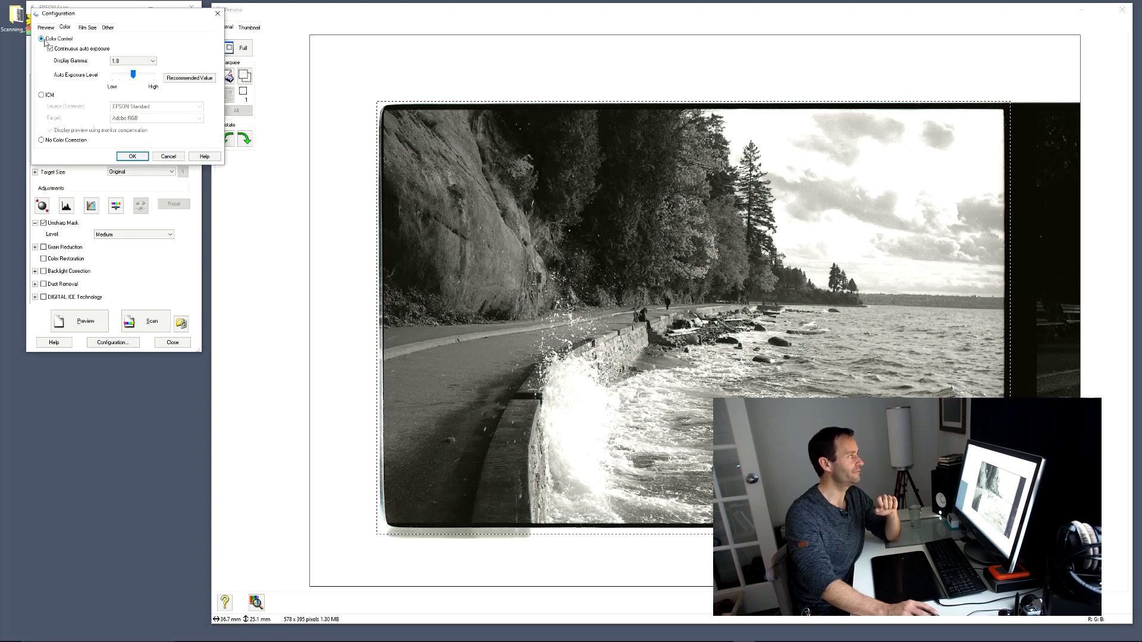
{"action": "left_click", "coordinate": [42, 96]}
{"action": "left_click", "coordinate": [143, 118]}
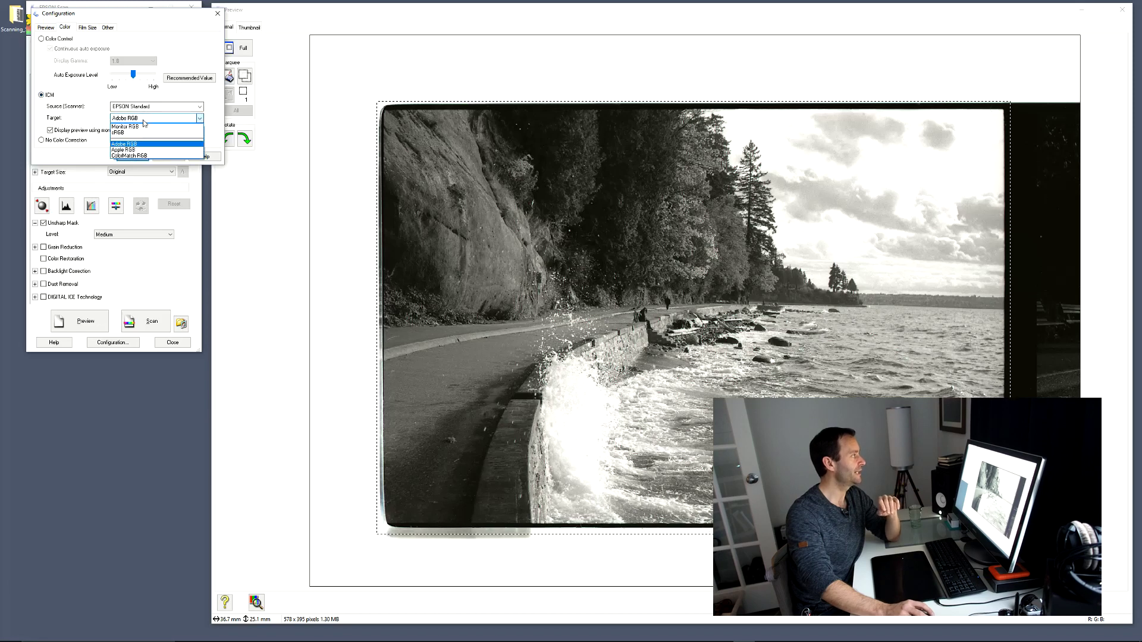
{"action": "left_click", "coordinate": [137, 132]}
{"action": "left_click", "coordinate": [139, 119]}
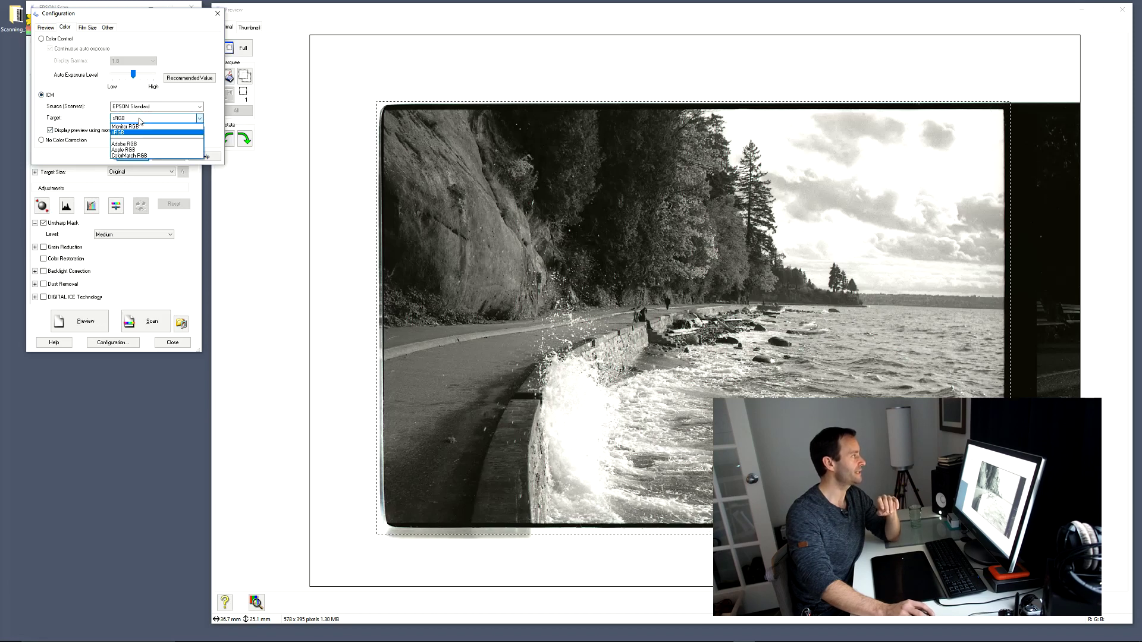
{"action": "left_click", "coordinate": [139, 144]}
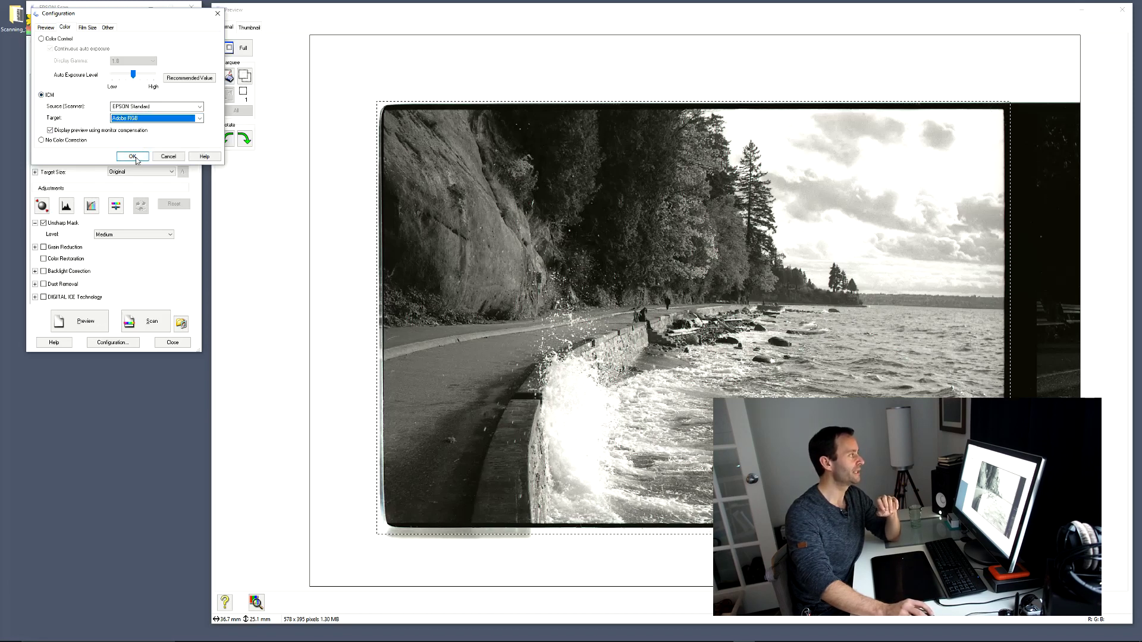
{"action": "left_click", "coordinate": [133, 156]}
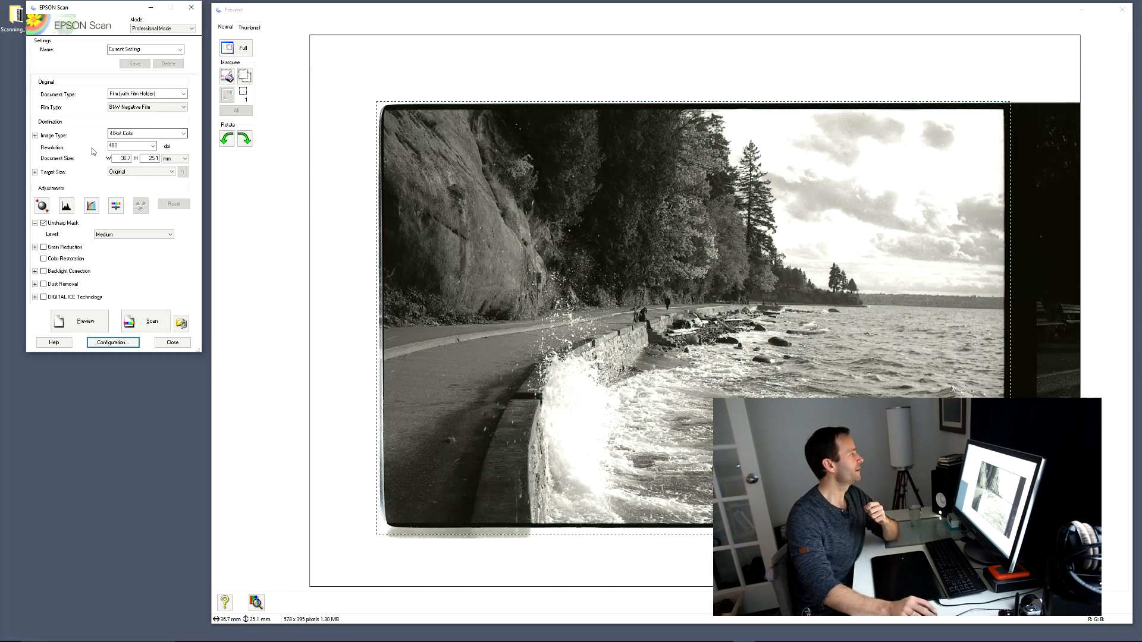
Step: Set the scan resolution to 2400 dpi and bring up Histogram Adjustment
{"action": "left_click", "coordinate": [153, 146]}
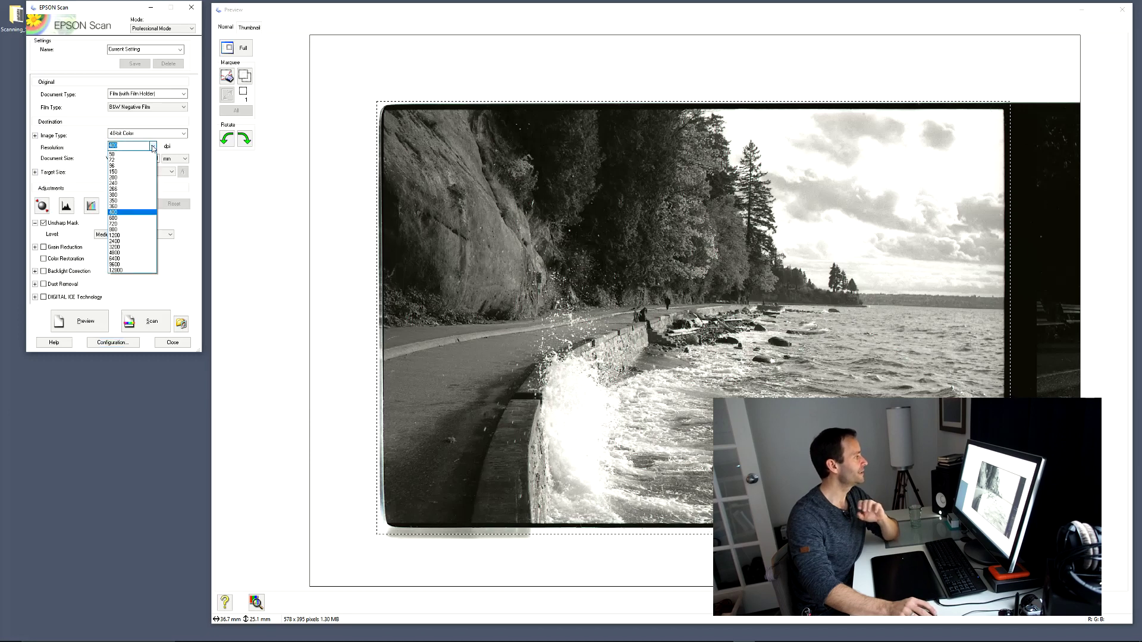
{"action": "left_click", "coordinate": [119, 241]}
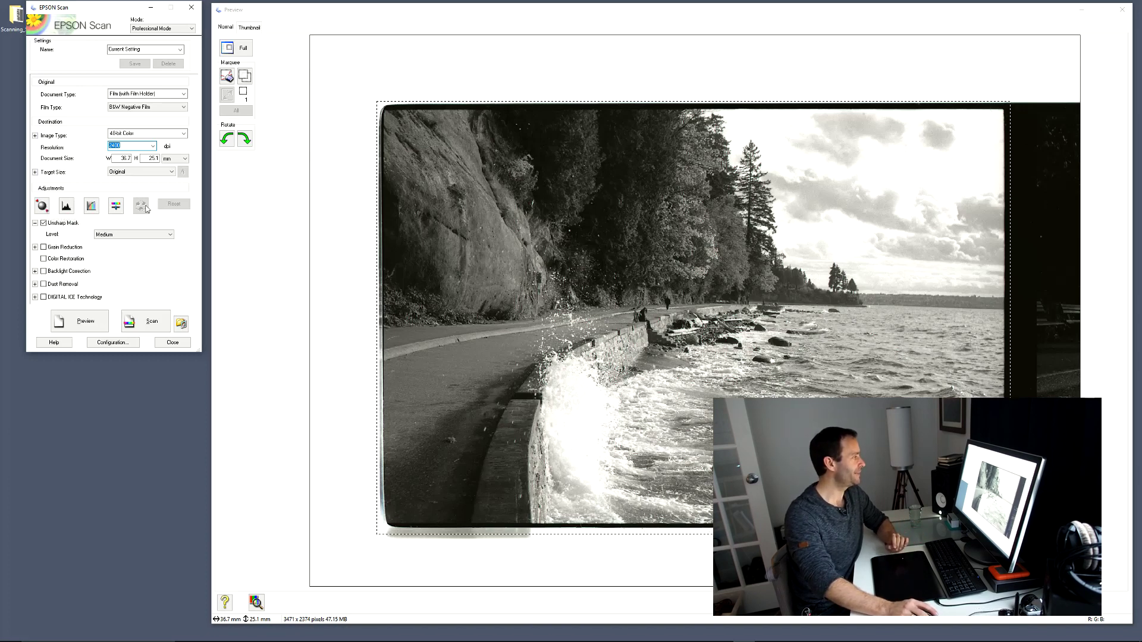
{"action": "left_click", "coordinate": [66, 206]}
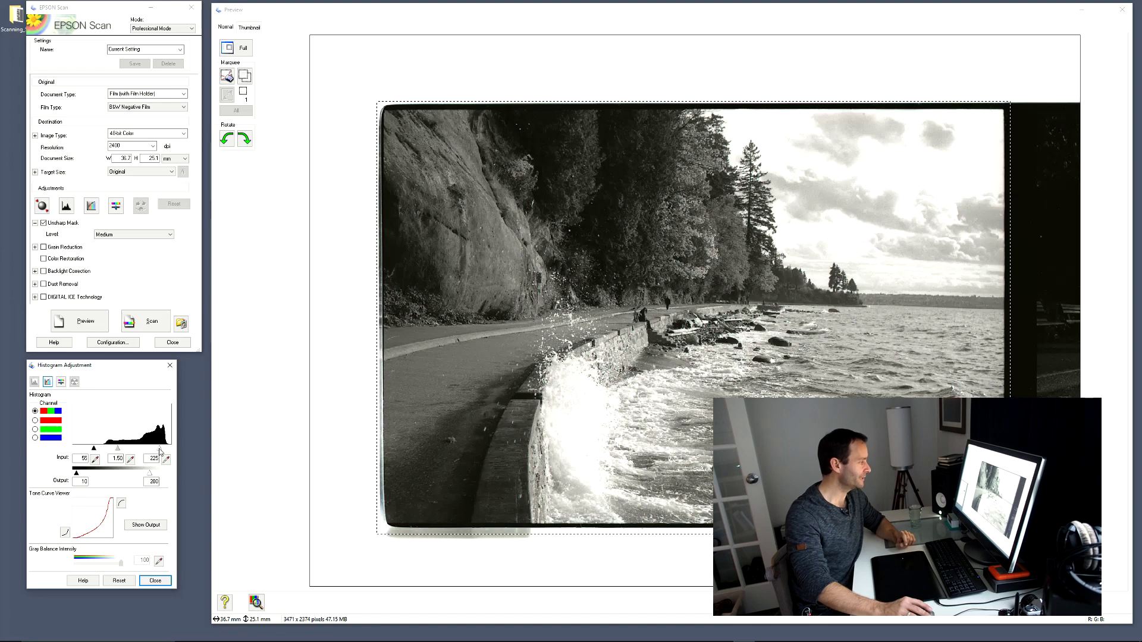
Step: Raise the histogram's white input level to 245, darkening the seawall preview
{"action": "left_click_drag", "start_coordinate": [163, 451], "coordinate": [167, 450]}
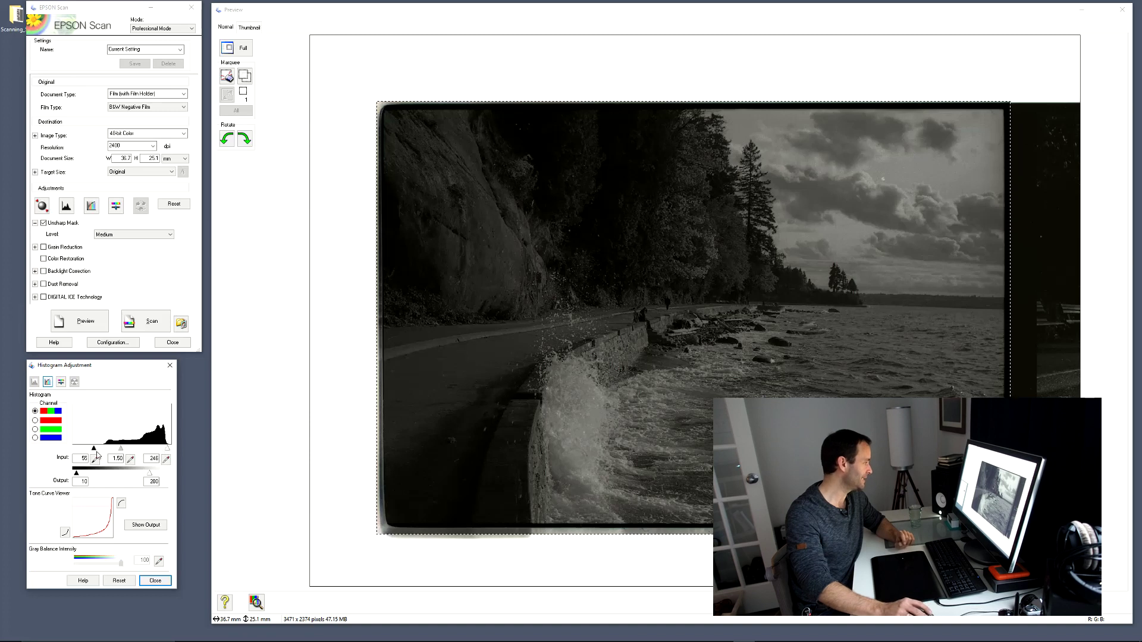
Step: Nudge the black input up, set output levels to 0–235, and adjust gamma to 1.77
{"action": "left_click_drag", "start_coordinate": [93, 450], "coordinate": [98, 451]}
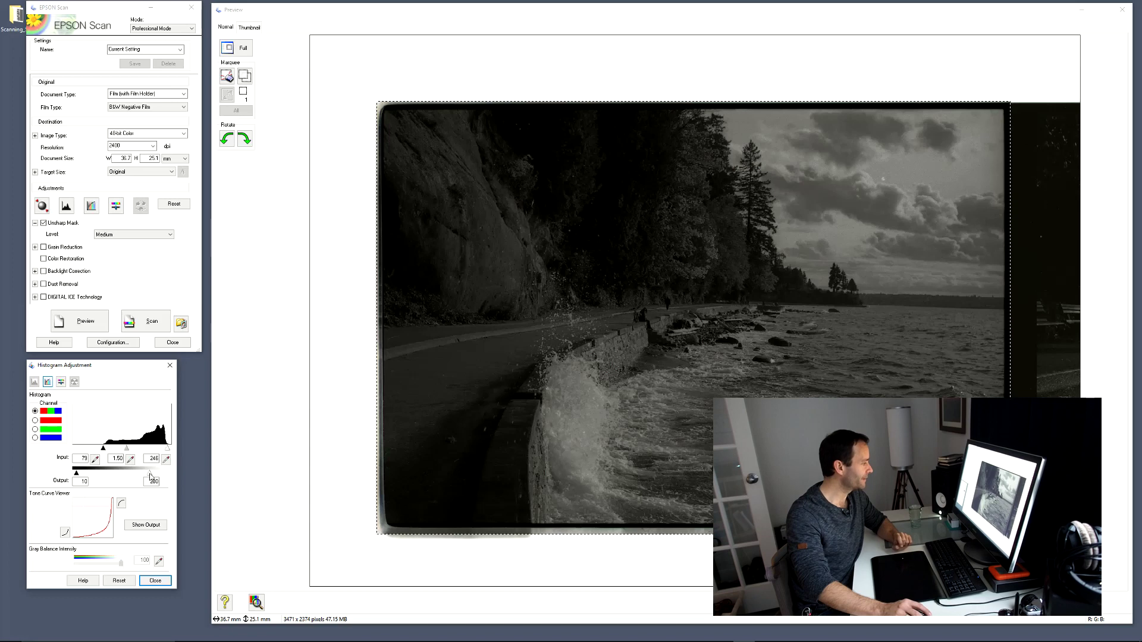
{"action": "left_click_drag", "start_coordinate": [150, 475], "coordinate": [177, 476]}
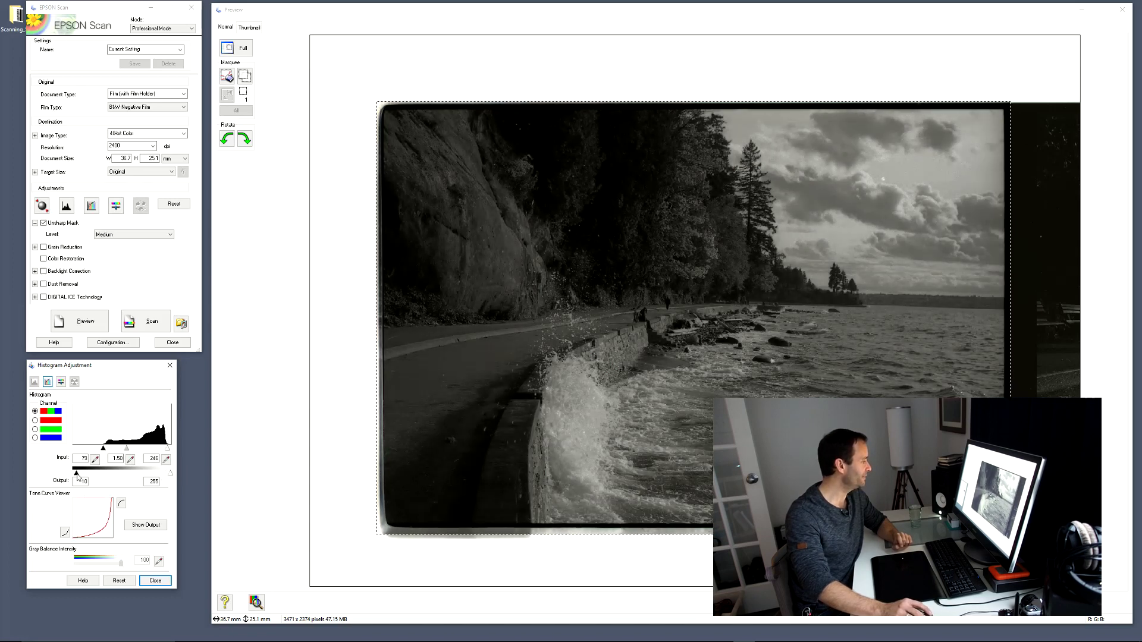
{"action": "left_click_drag", "start_coordinate": [69, 476], "coordinate": [42, 476]}
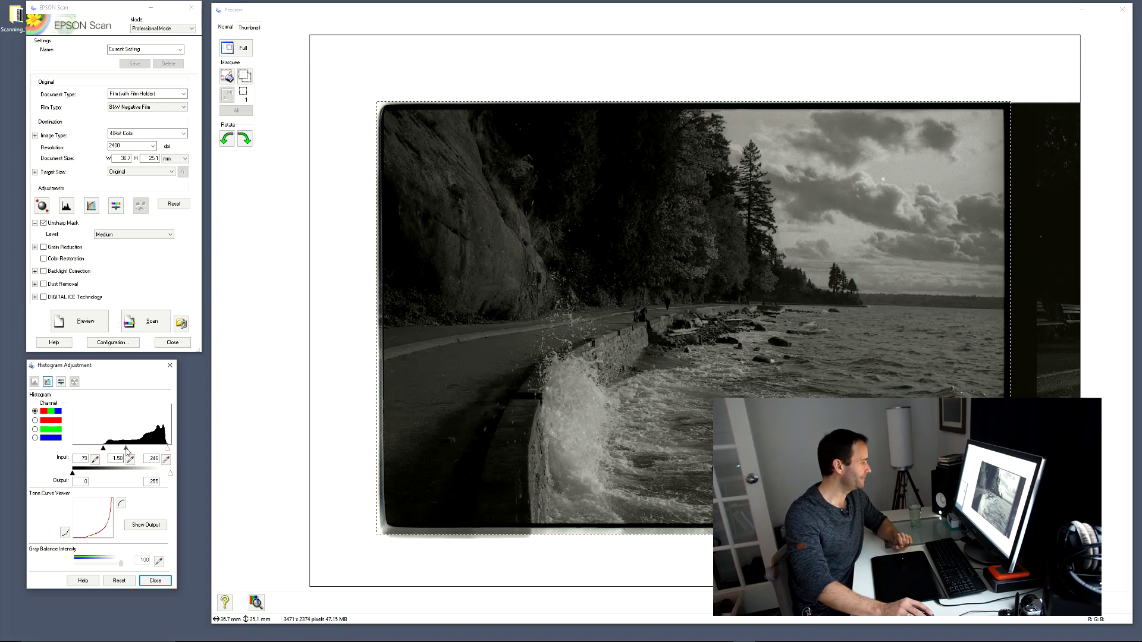
{"action": "left_click_drag", "start_coordinate": [126, 451], "coordinate": [123, 451]}
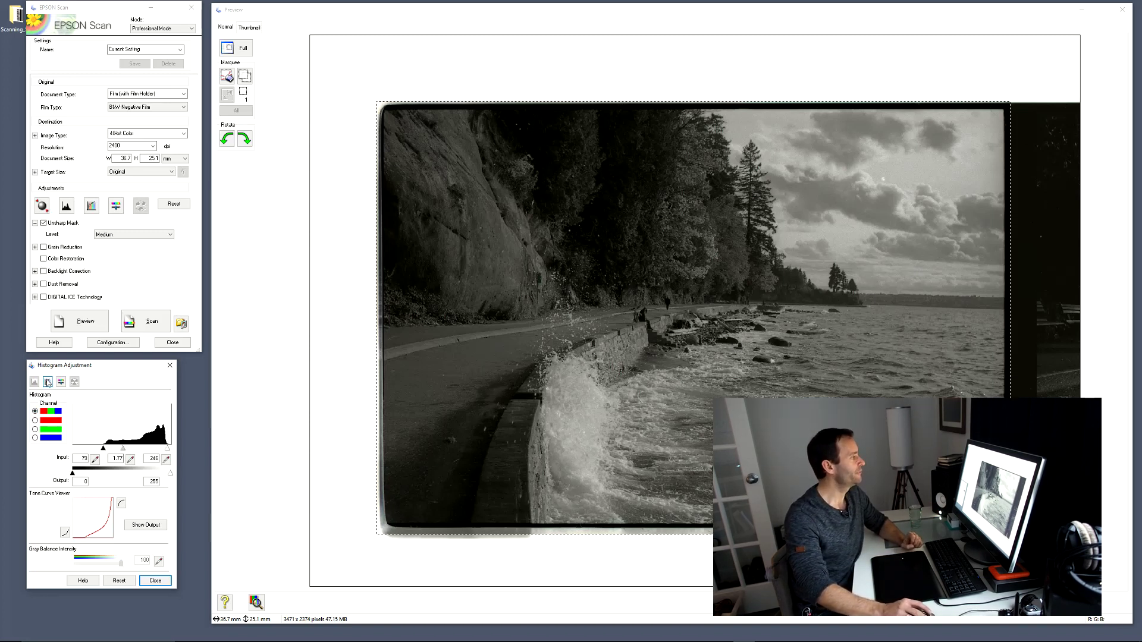
Step: Switch the Tone Correction curve to the Linear preset
{"action": "left_click", "coordinate": [91, 207]}
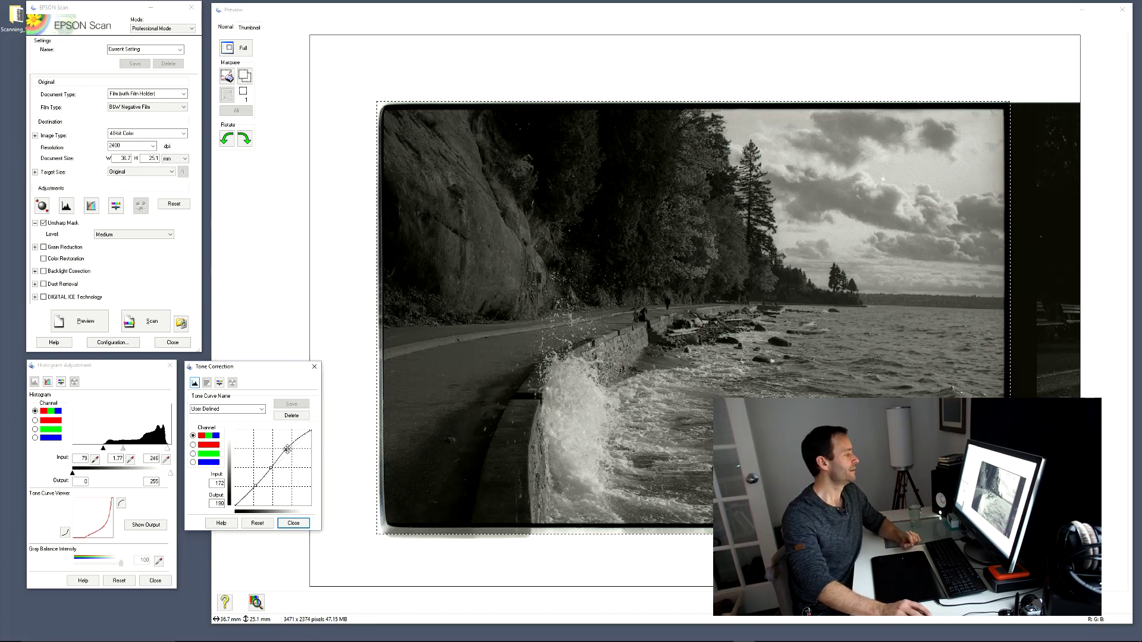
{"action": "left_click", "coordinate": [262, 410]}
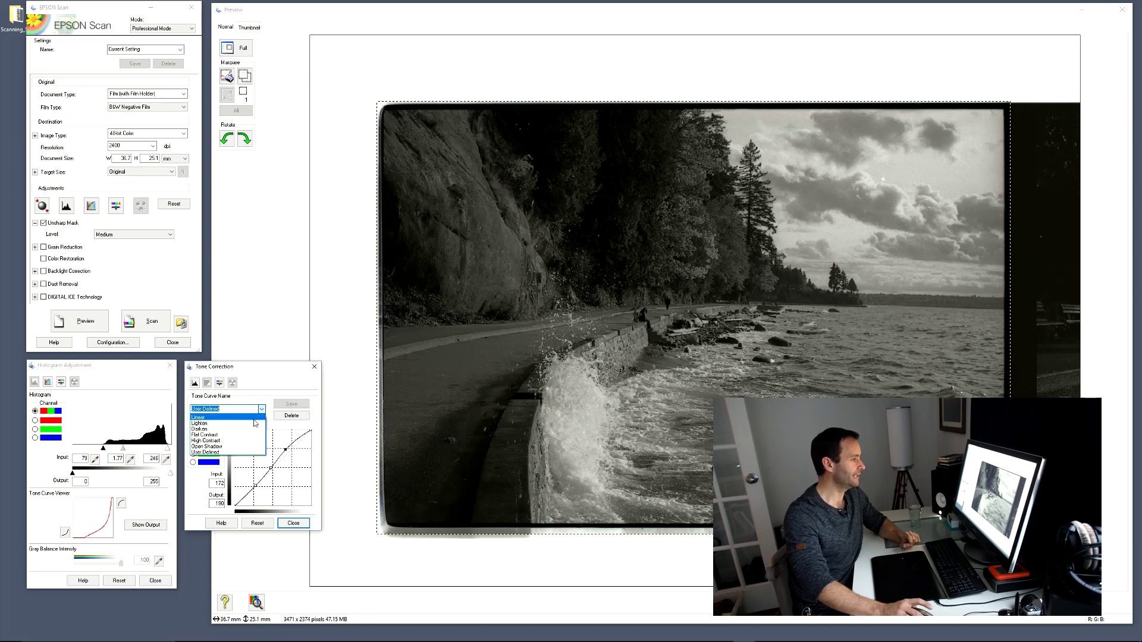
{"action": "left_click", "coordinate": [254, 417]}
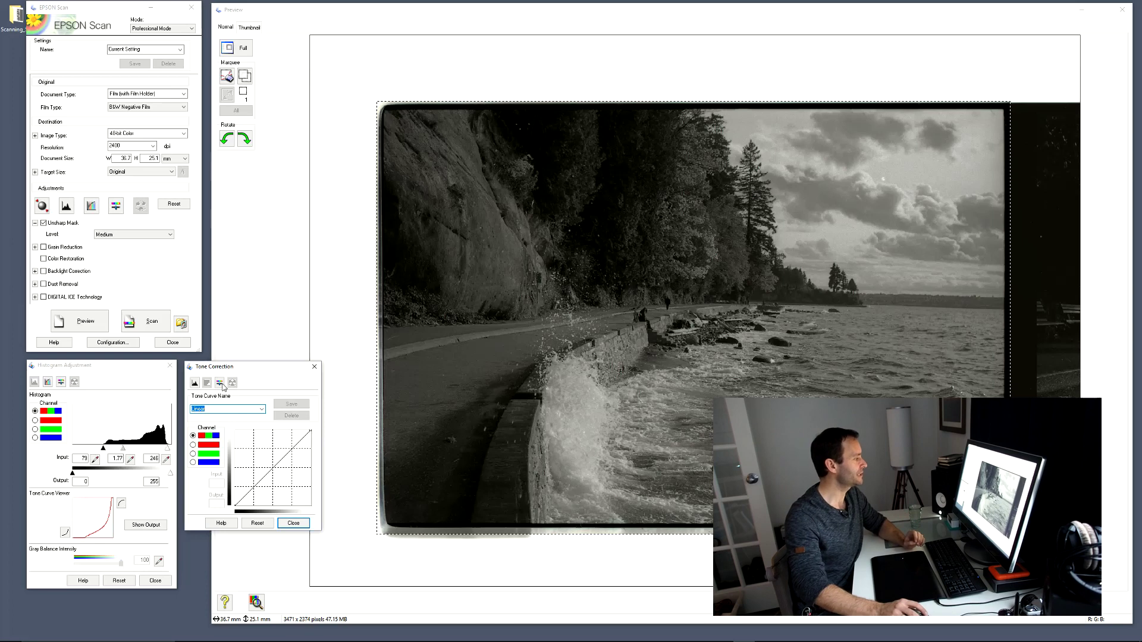
{"action": "left_click", "coordinate": [116, 207]}
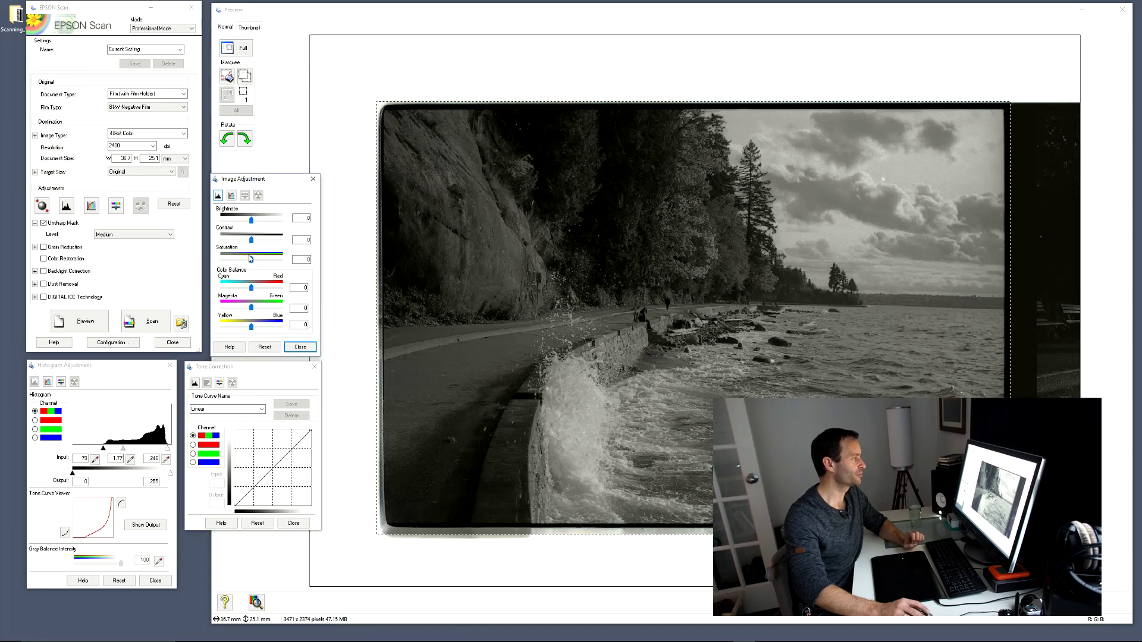
Step: Drop saturation to -100 and shift the histogram gamma to about 2.05
{"action": "left_click_drag", "start_coordinate": [250, 261], "coordinate": [213, 263]}
{"action": "left_click", "coordinate": [300, 348]}
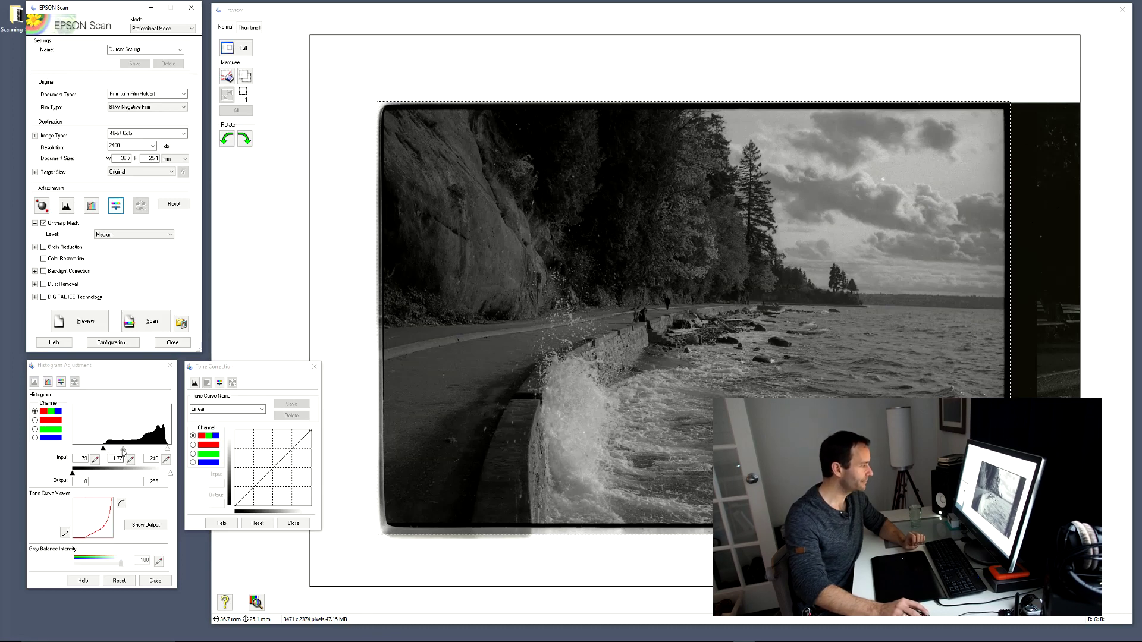
{"action": "left_click_drag", "start_coordinate": [123, 450], "coordinate": [120, 450]}
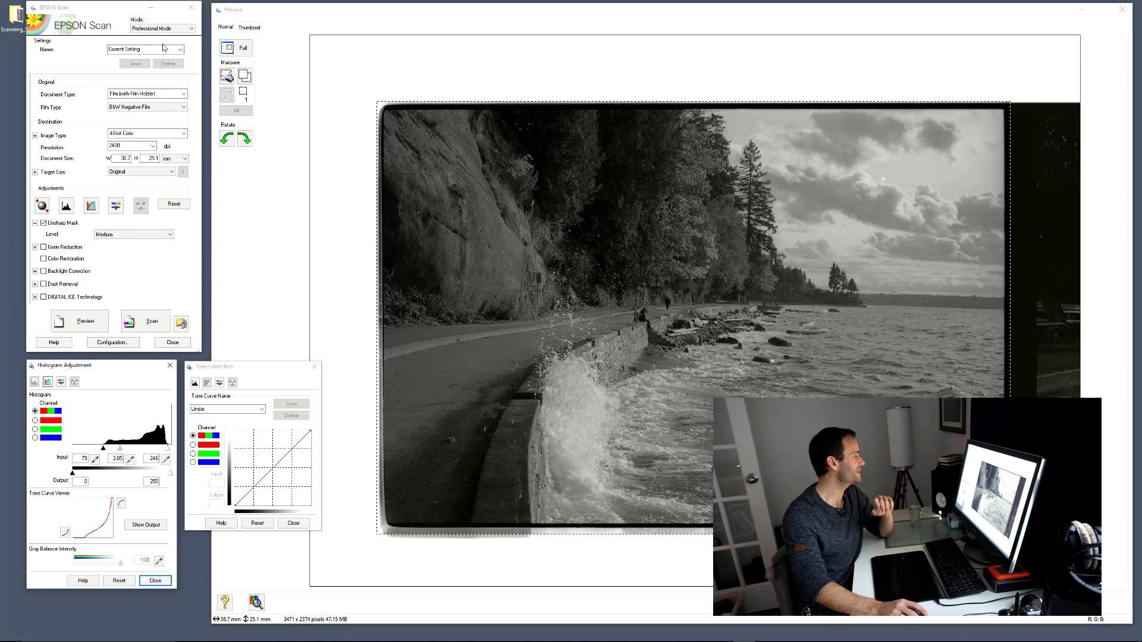
{"action": "left_click", "coordinate": [181, 323]}
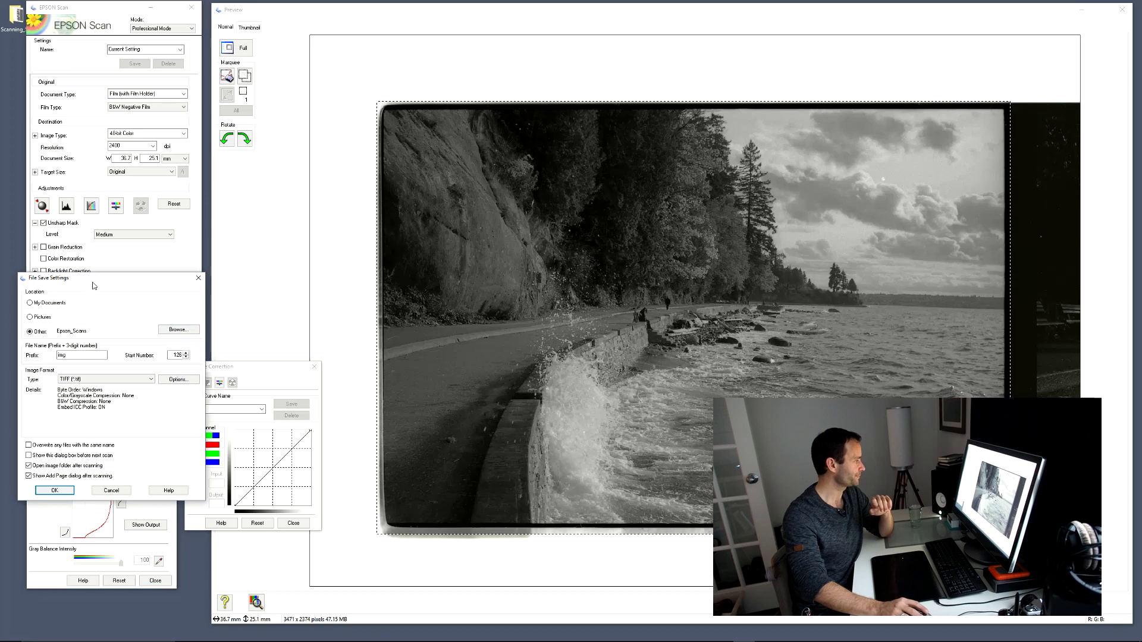
Step: Save scans as TIFF (*.tif) and widen the scan area to 36.8 x 25.1 mm
{"action": "left_click", "coordinate": [107, 381]}
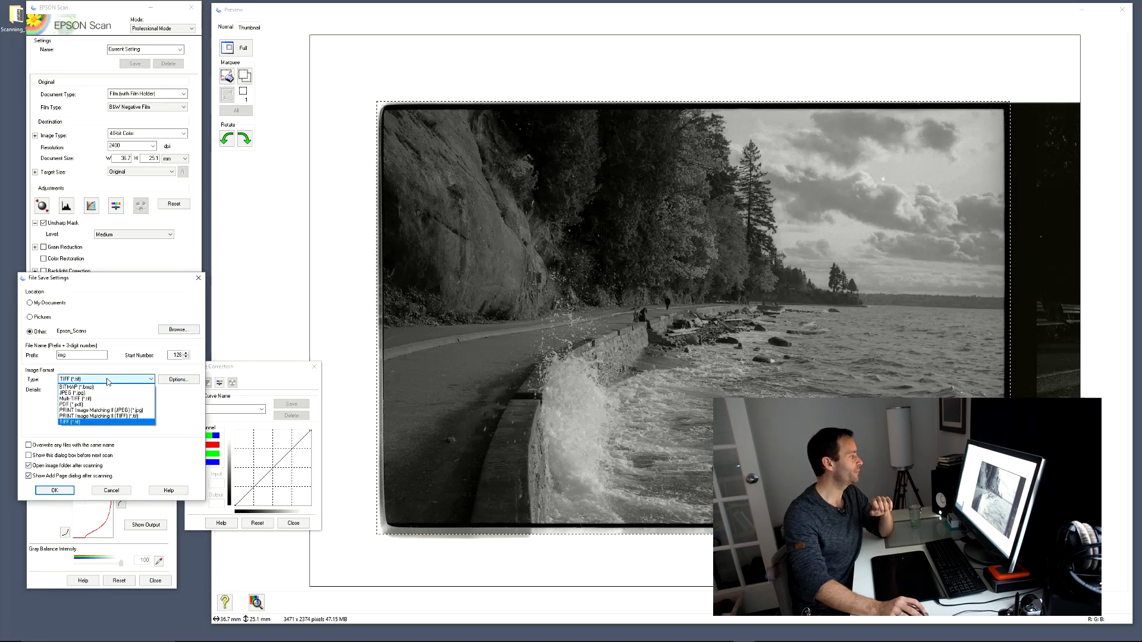
{"action": "left_click", "coordinate": [78, 421]}
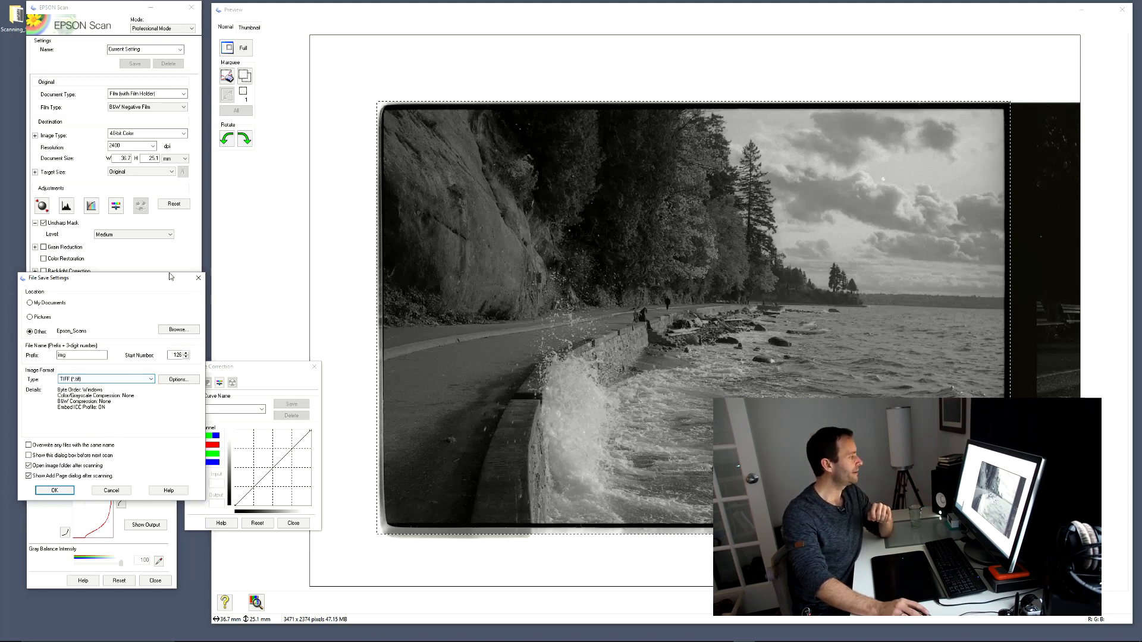
{"action": "left_click", "coordinate": [60, 494]}
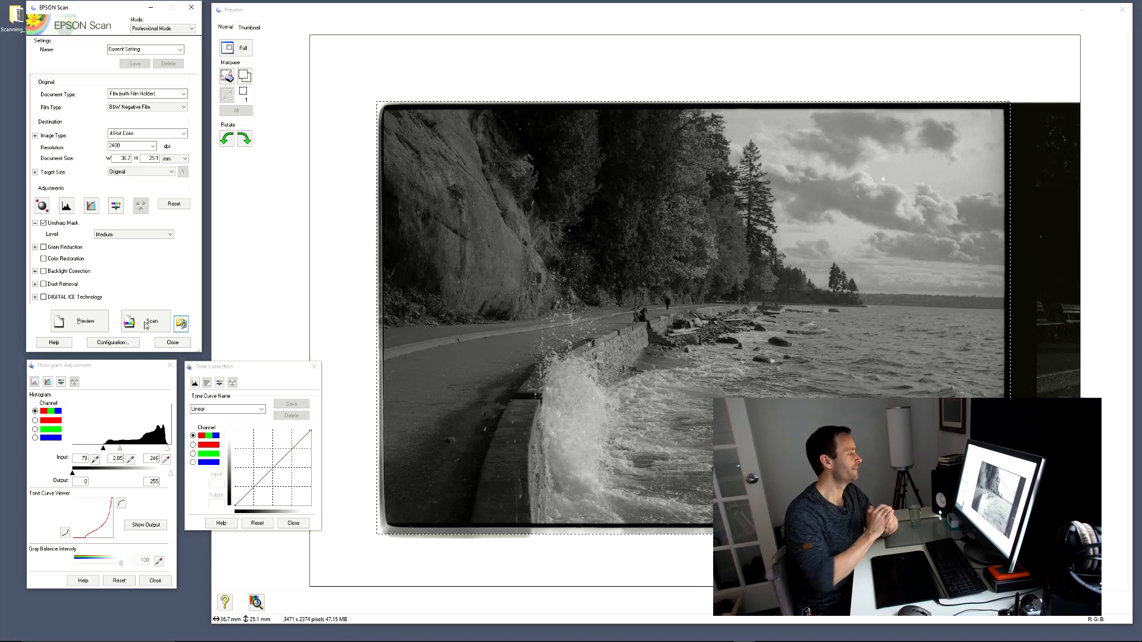
{"action": "left_click_drag", "start_coordinate": [376, 317], "coordinate": [375, 316]}
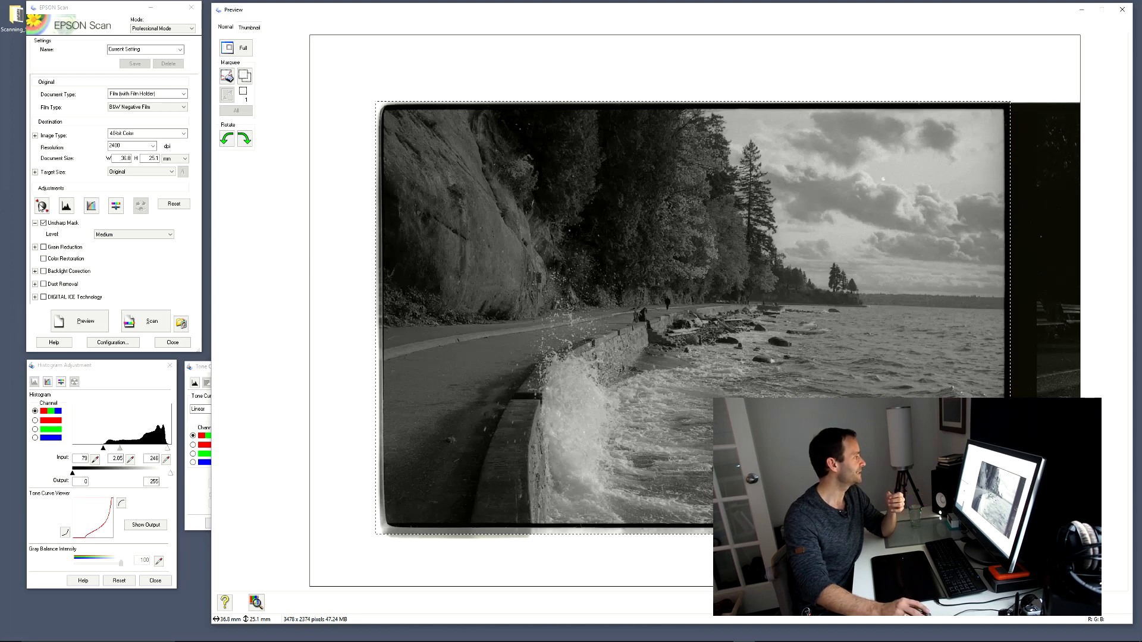
Step: Apply Auto Exposure to brighten the preview, then request the thumbnail view
{"action": "left_click", "coordinate": [41, 207]}
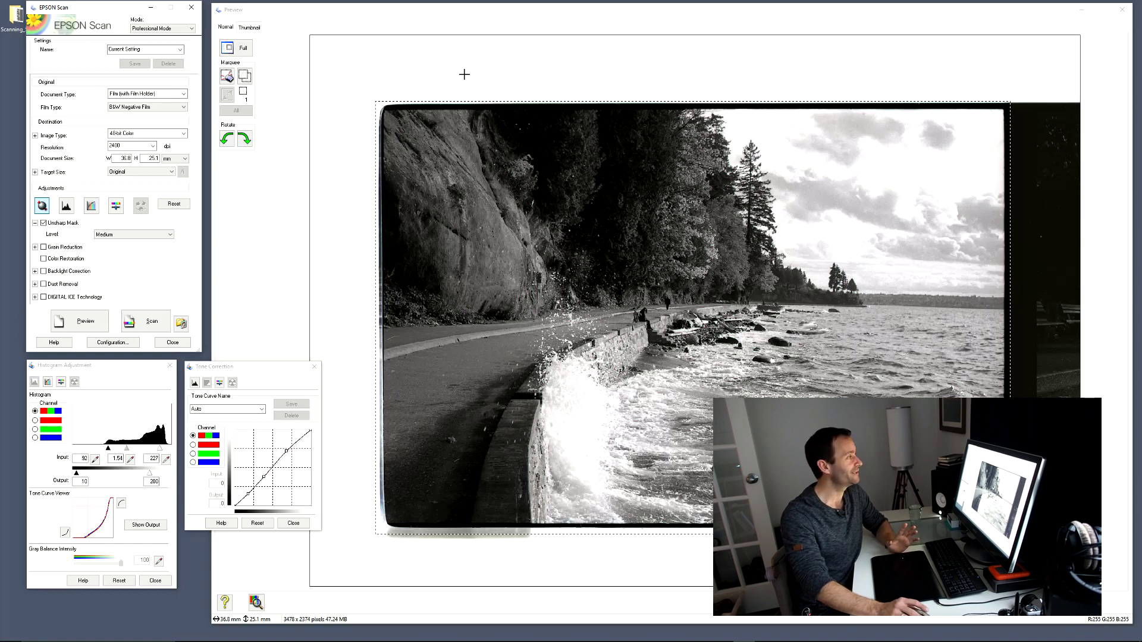
{"action": "left_click", "coordinate": [249, 28]}
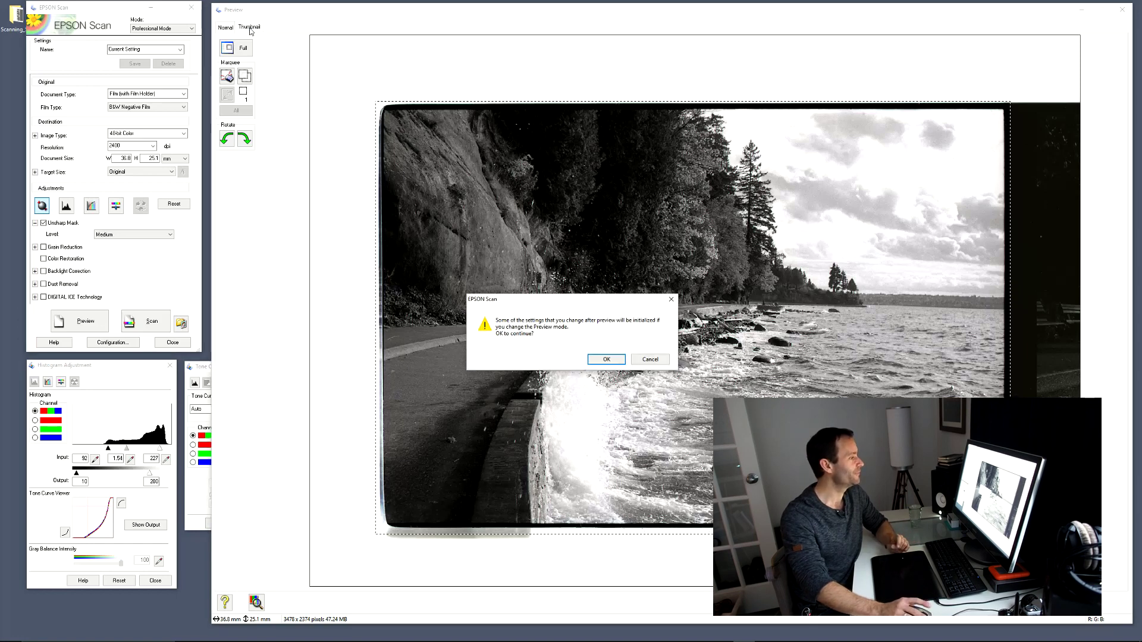
Step: Accept the settings-reset warning and select frame 9, the rock-stack shot with two walkers
{"action": "left_click", "coordinate": [598, 360]}
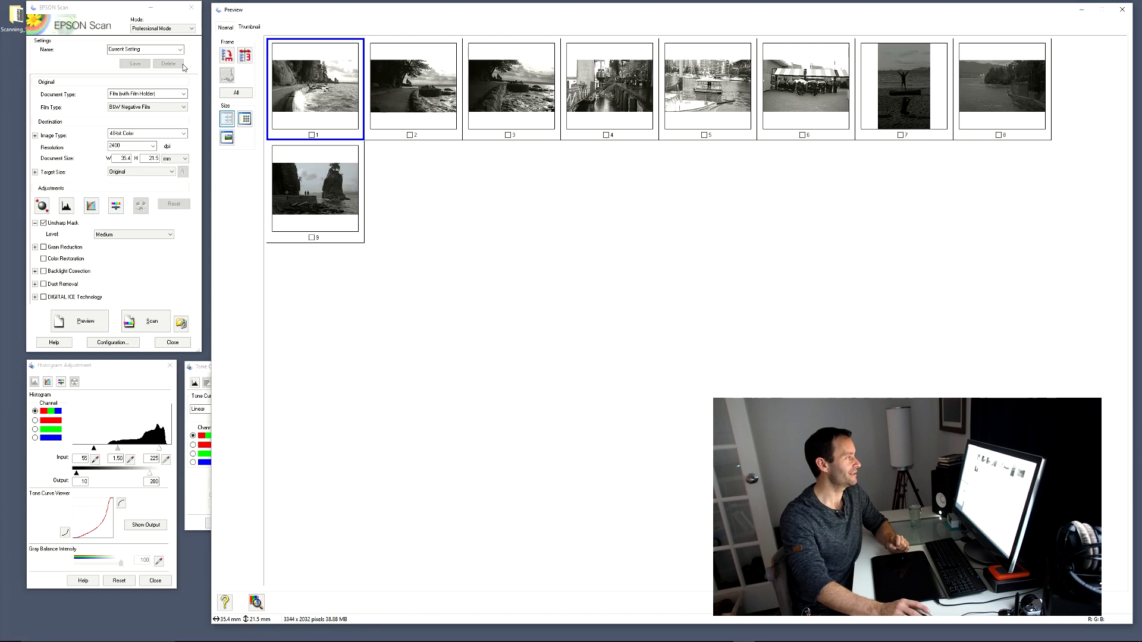
{"action": "left_click", "coordinate": [303, 180]}
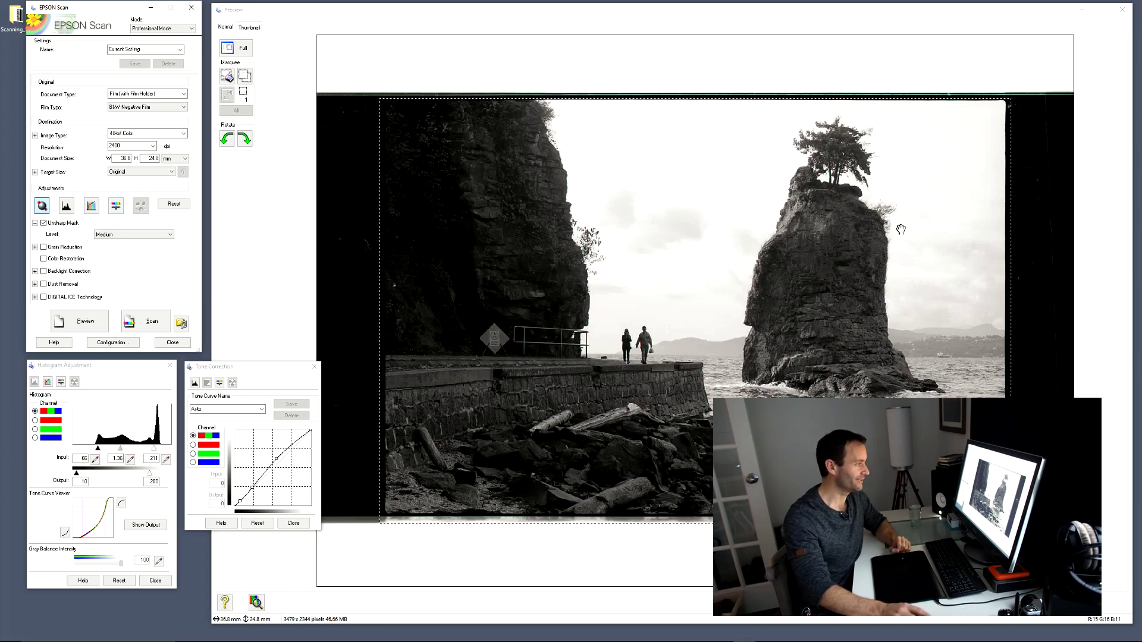
Step: Set black input 61, output black 0, Linear curve and brighter gamma, then reapply Auto Exposure
{"action": "left_click_drag", "start_coordinate": [98, 449], "coordinate": [171, 472]}
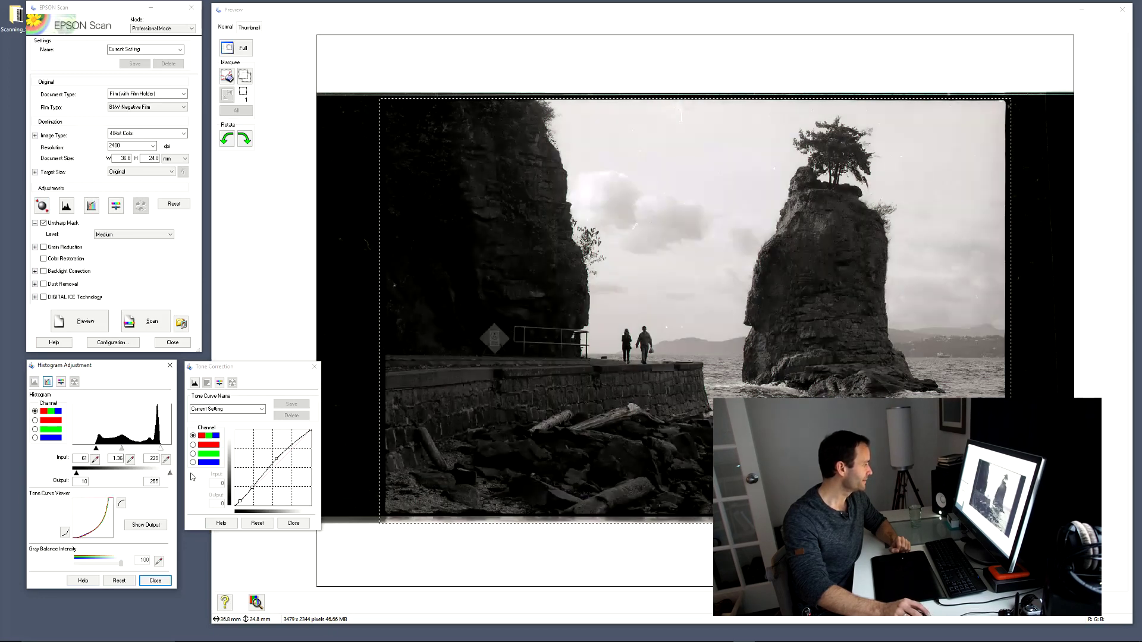
{"action": "left_click_drag", "start_coordinate": [69, 475], "coordinate": [60, 475]}
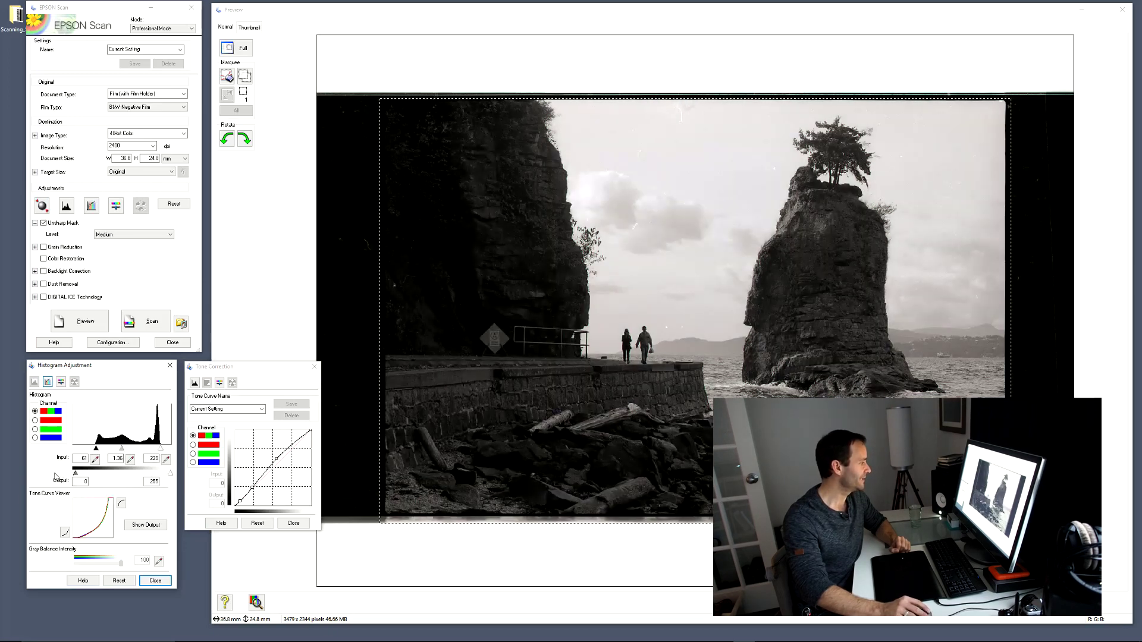
{"action": "left_click", "coordinate": [261, 411]}
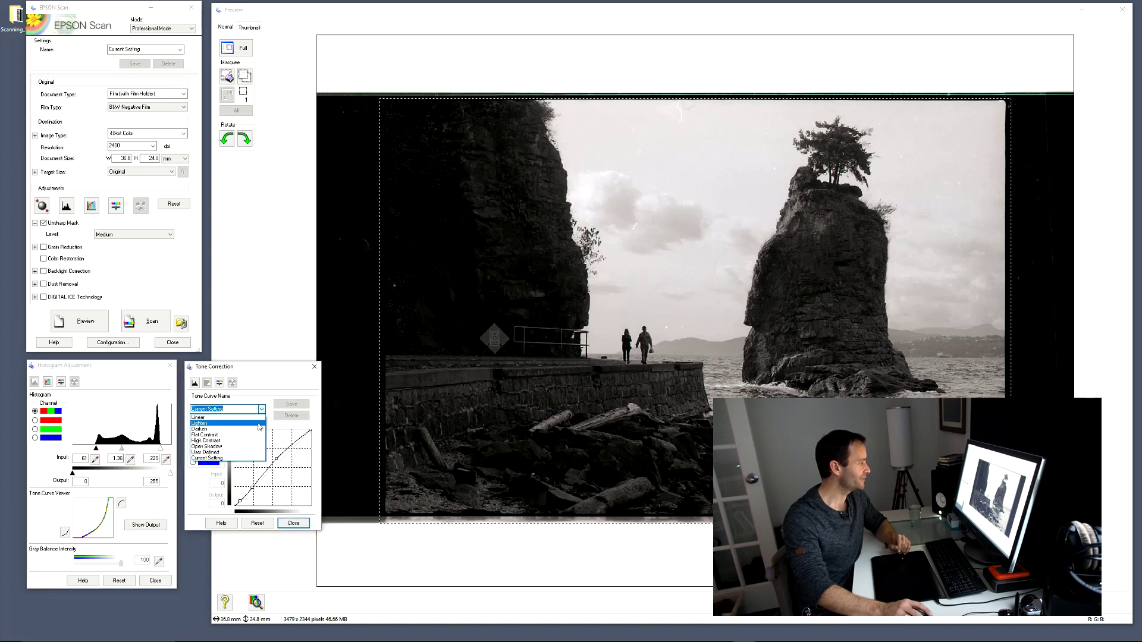
{"action": "left_click", "coordinate": [255, 418]}
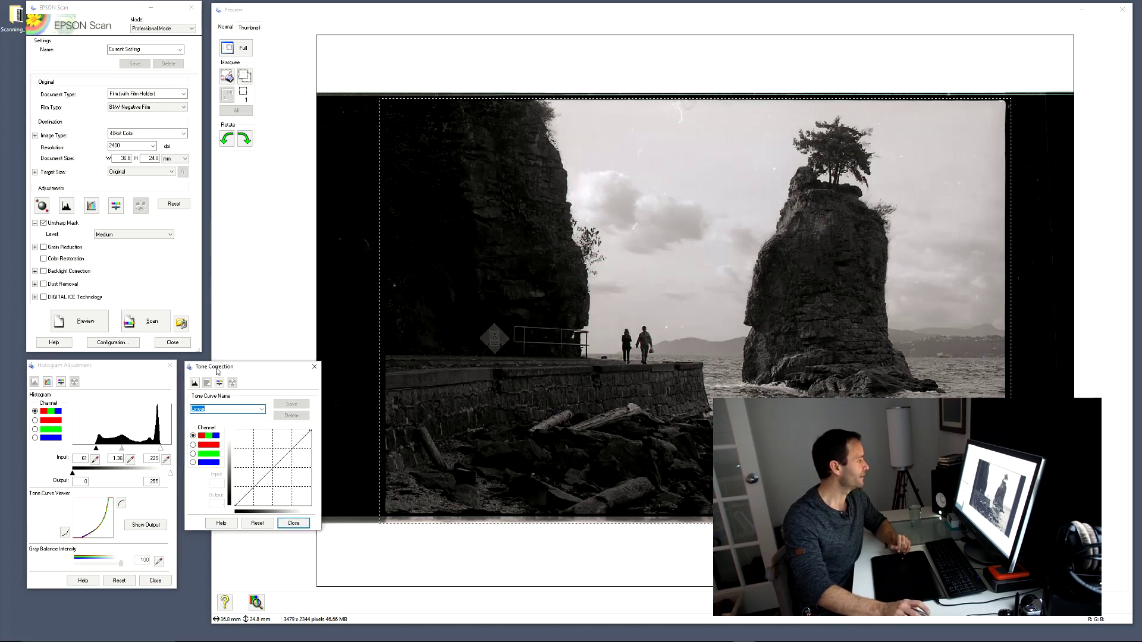
{"action": "left_click_drag", "start_coordinate": [122, 448], "coordinate": [114, 448]}
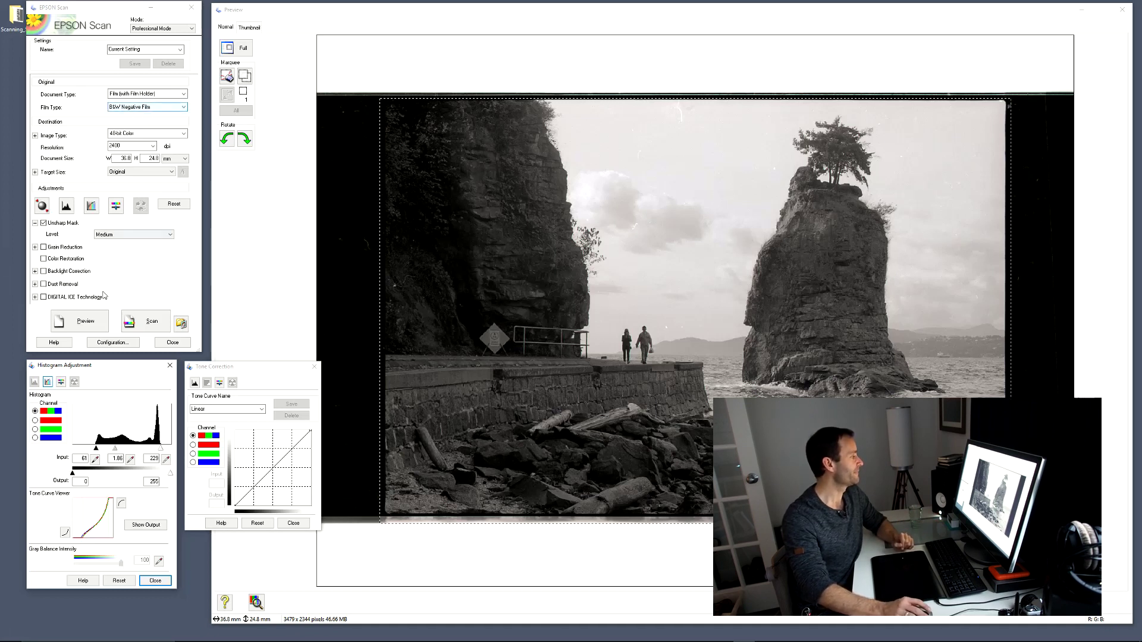
{"action": "left_click", "coordinate": [43, 206]}
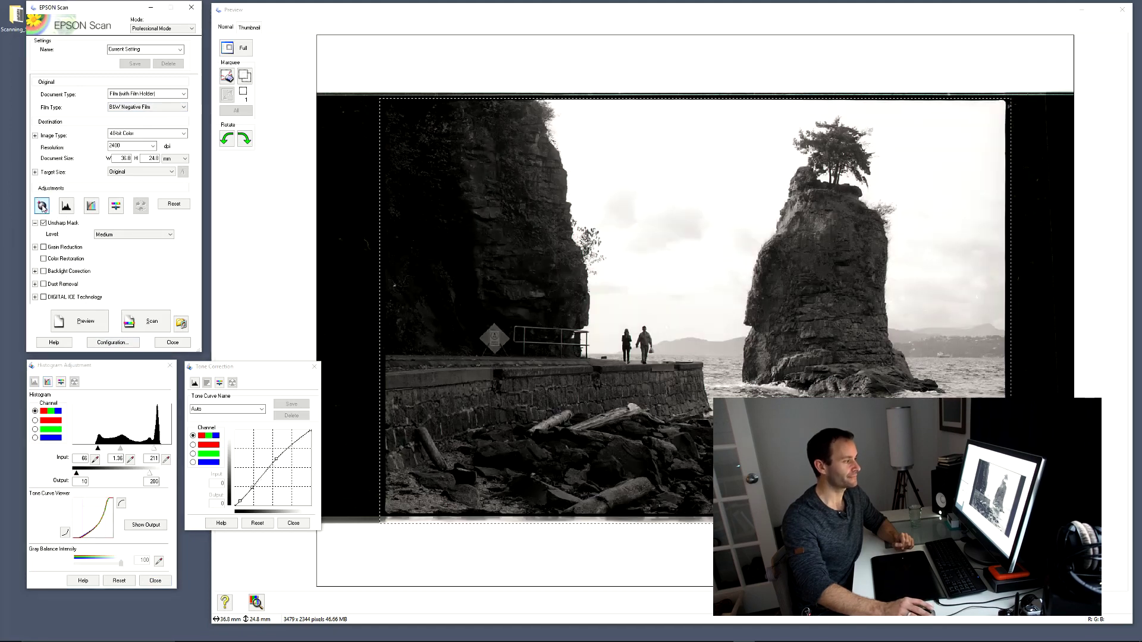